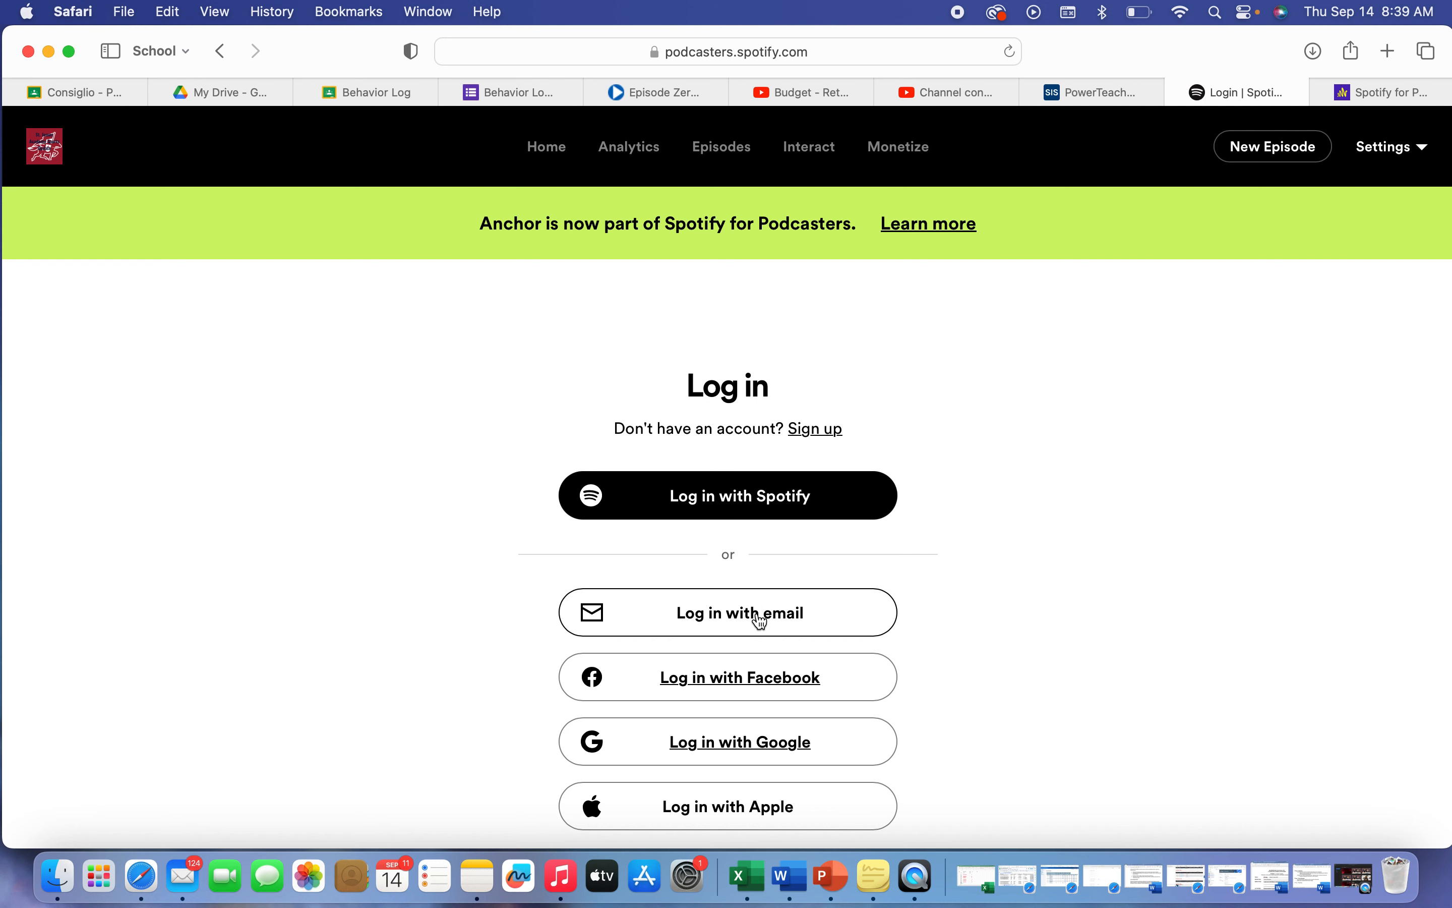
# Switch to the logged-in Spotify for Podcasters dashboard and open the podcast settings
pyautogui.click(1398, 93)
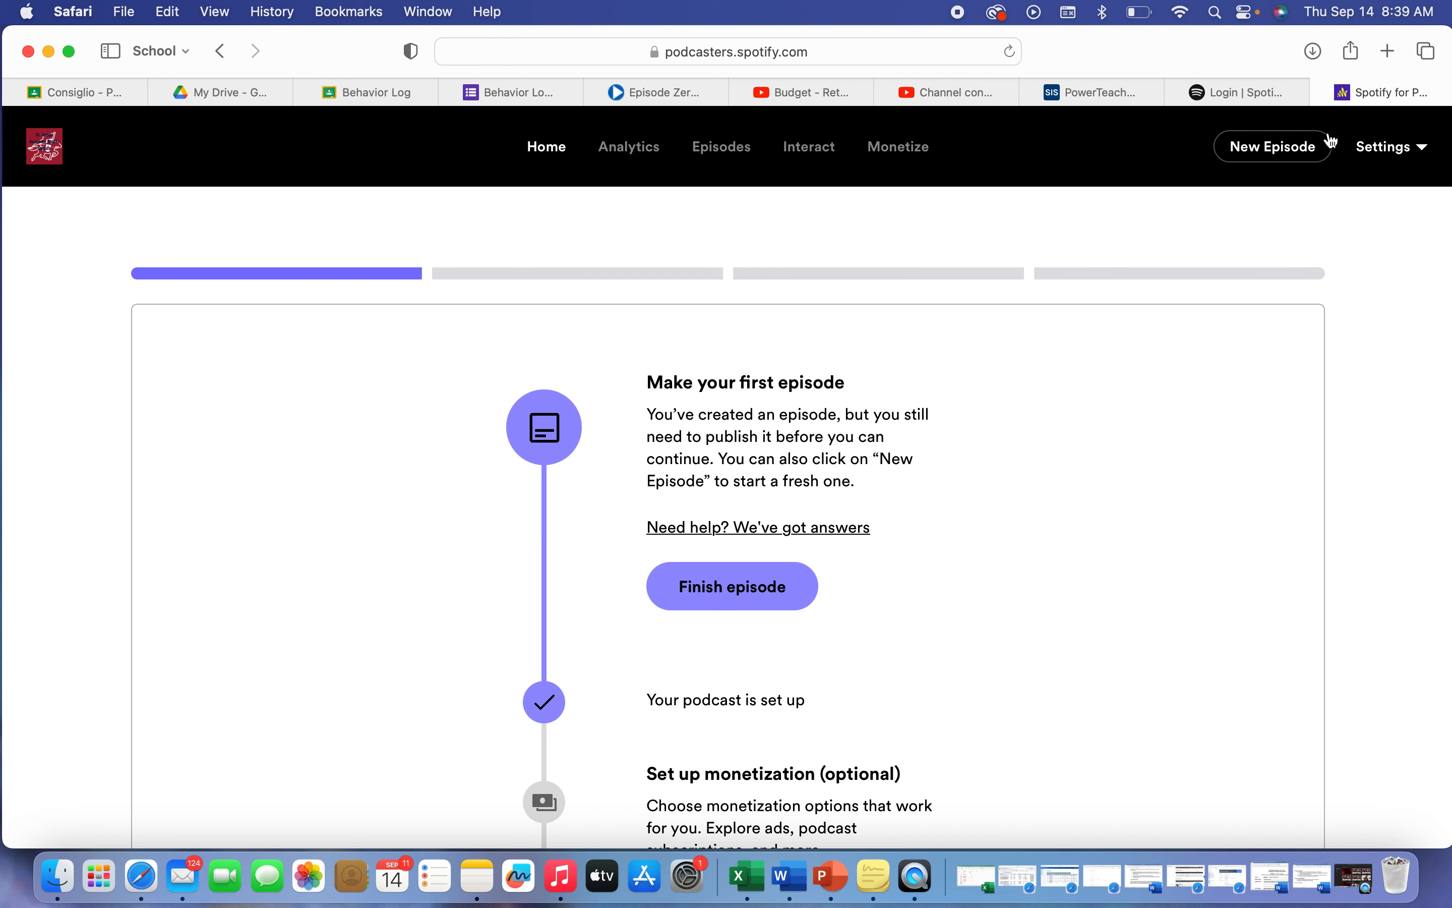
pyautogui.click(1410, 161)
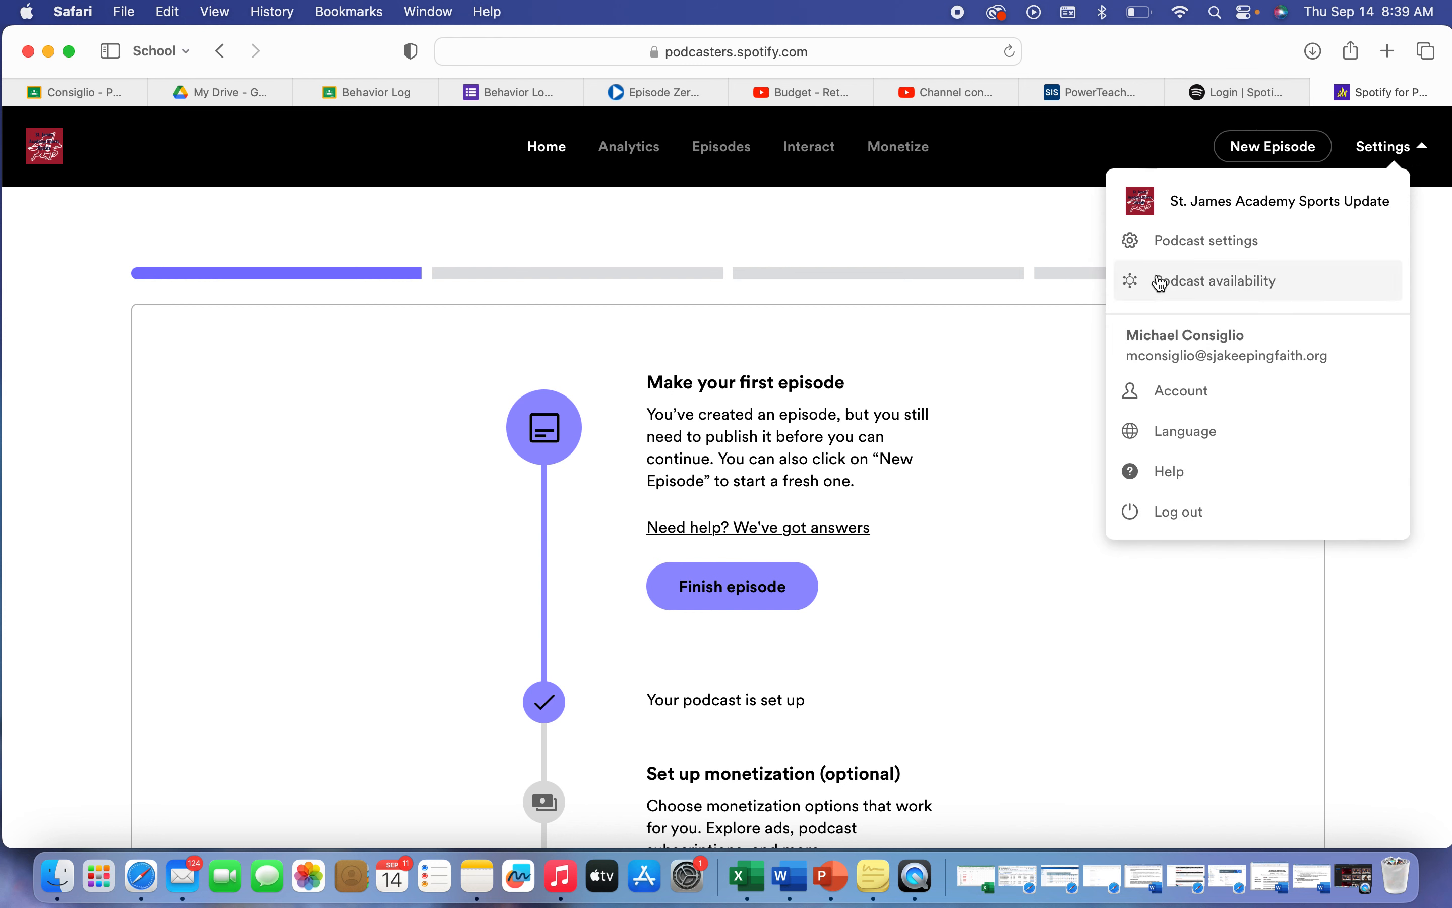
pyautogui.click(1165, 246)
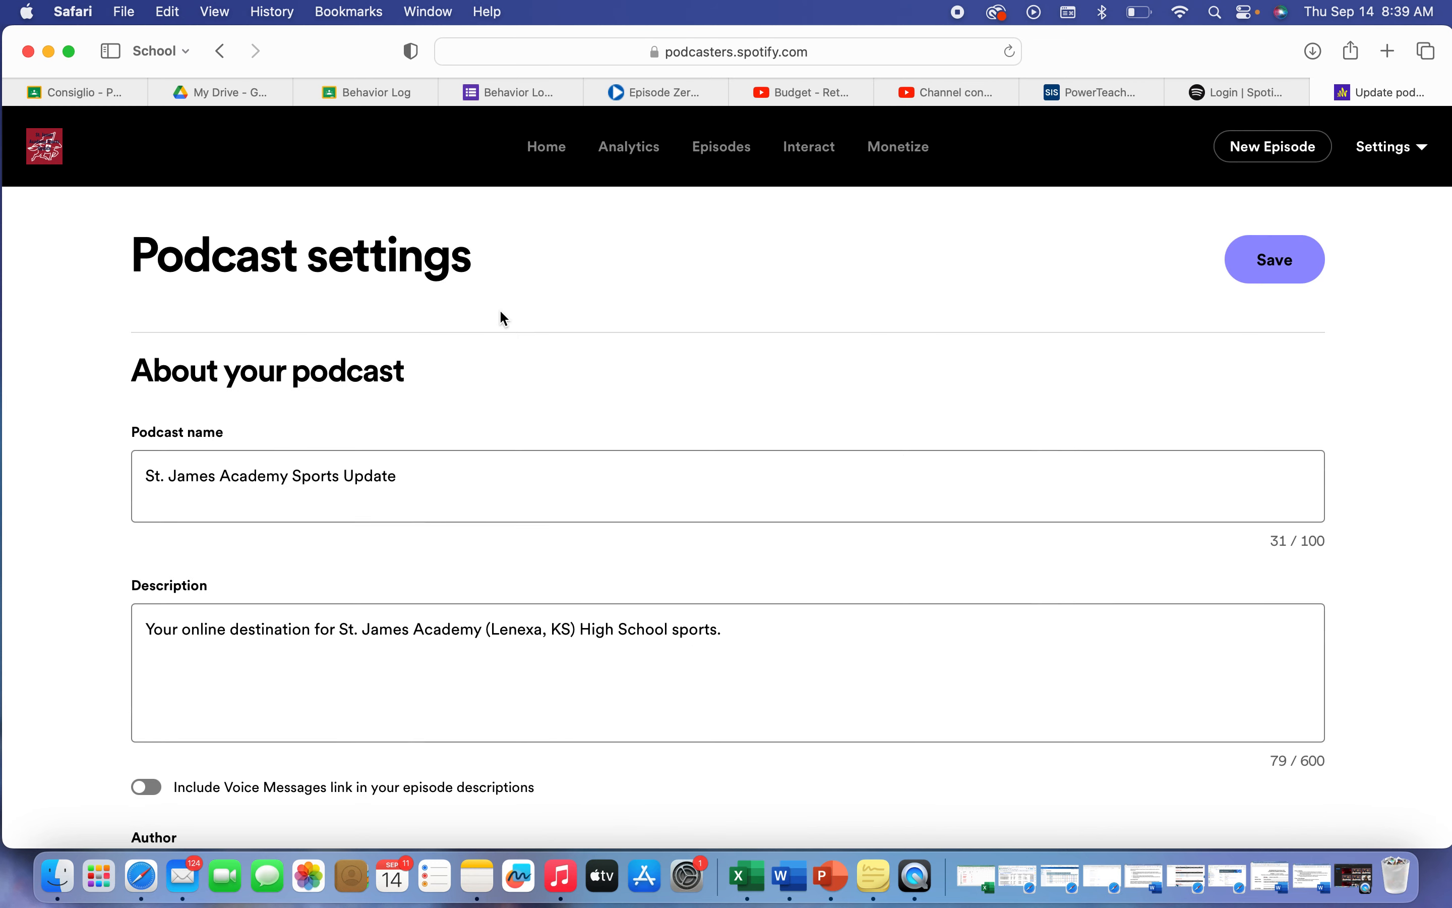
# Review the podcast's description, author, cover art, category, language, profile page, connections, redirect and account deletion settings
pyautogui.scroll(-3, 608, 473)
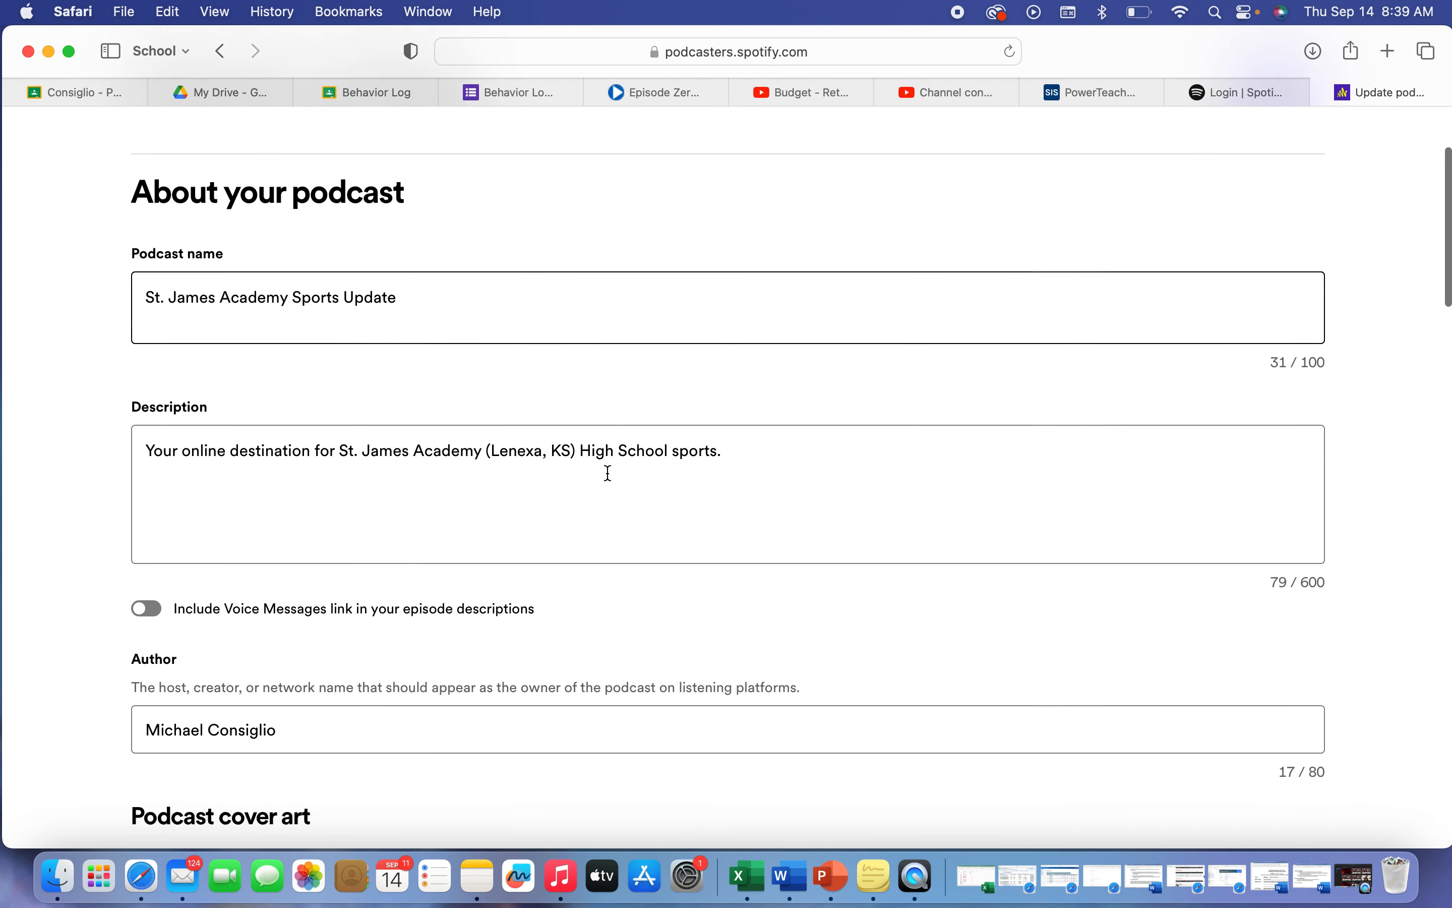
pyautogui.moveTo(160, 450); pyautogui.dragTo(729, 467)
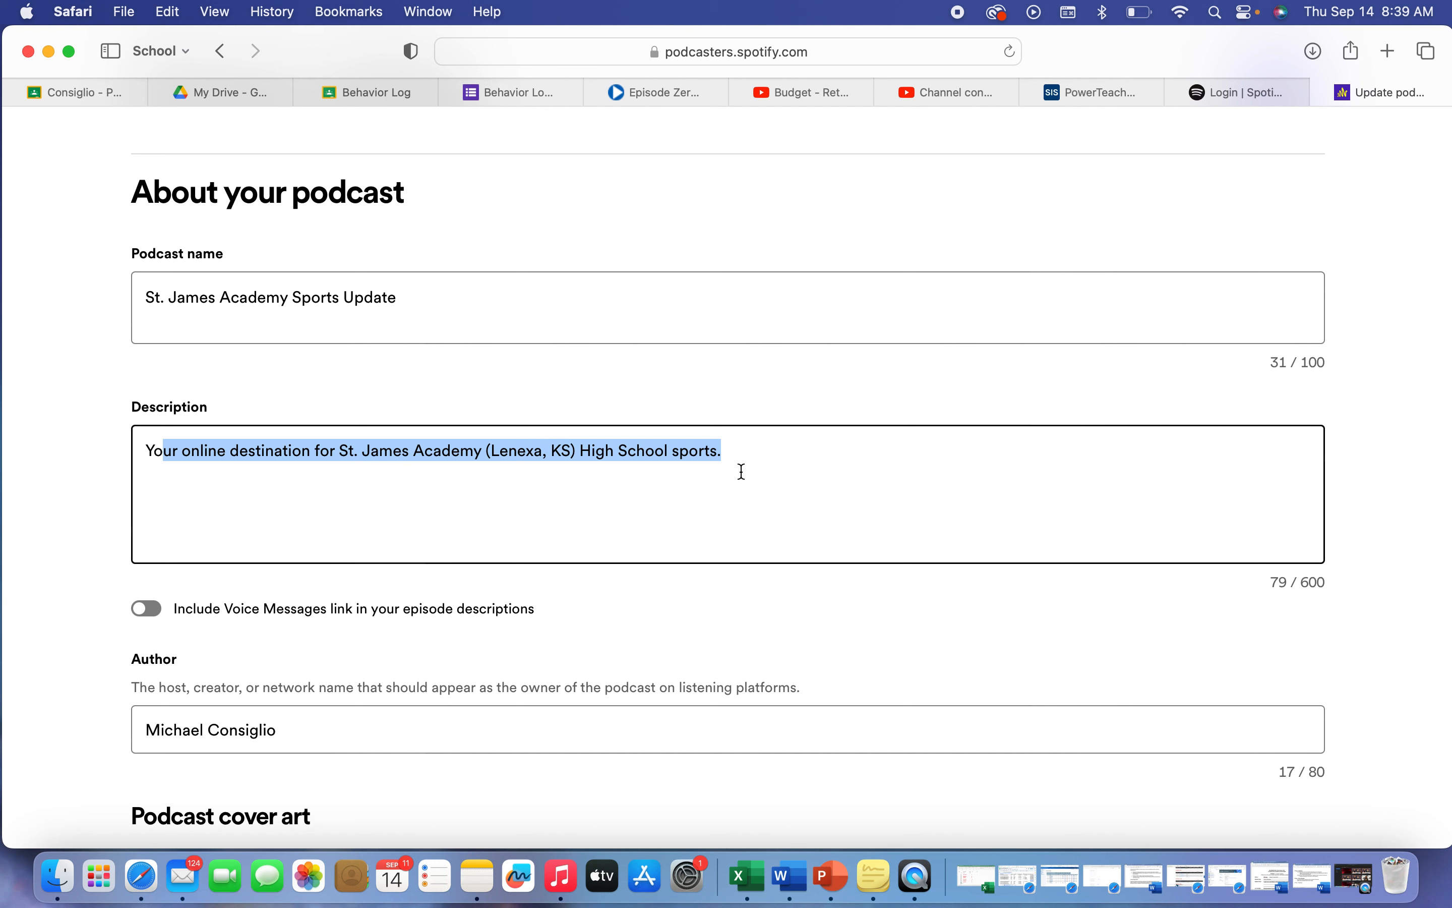
pyautogui.click(742, 472)
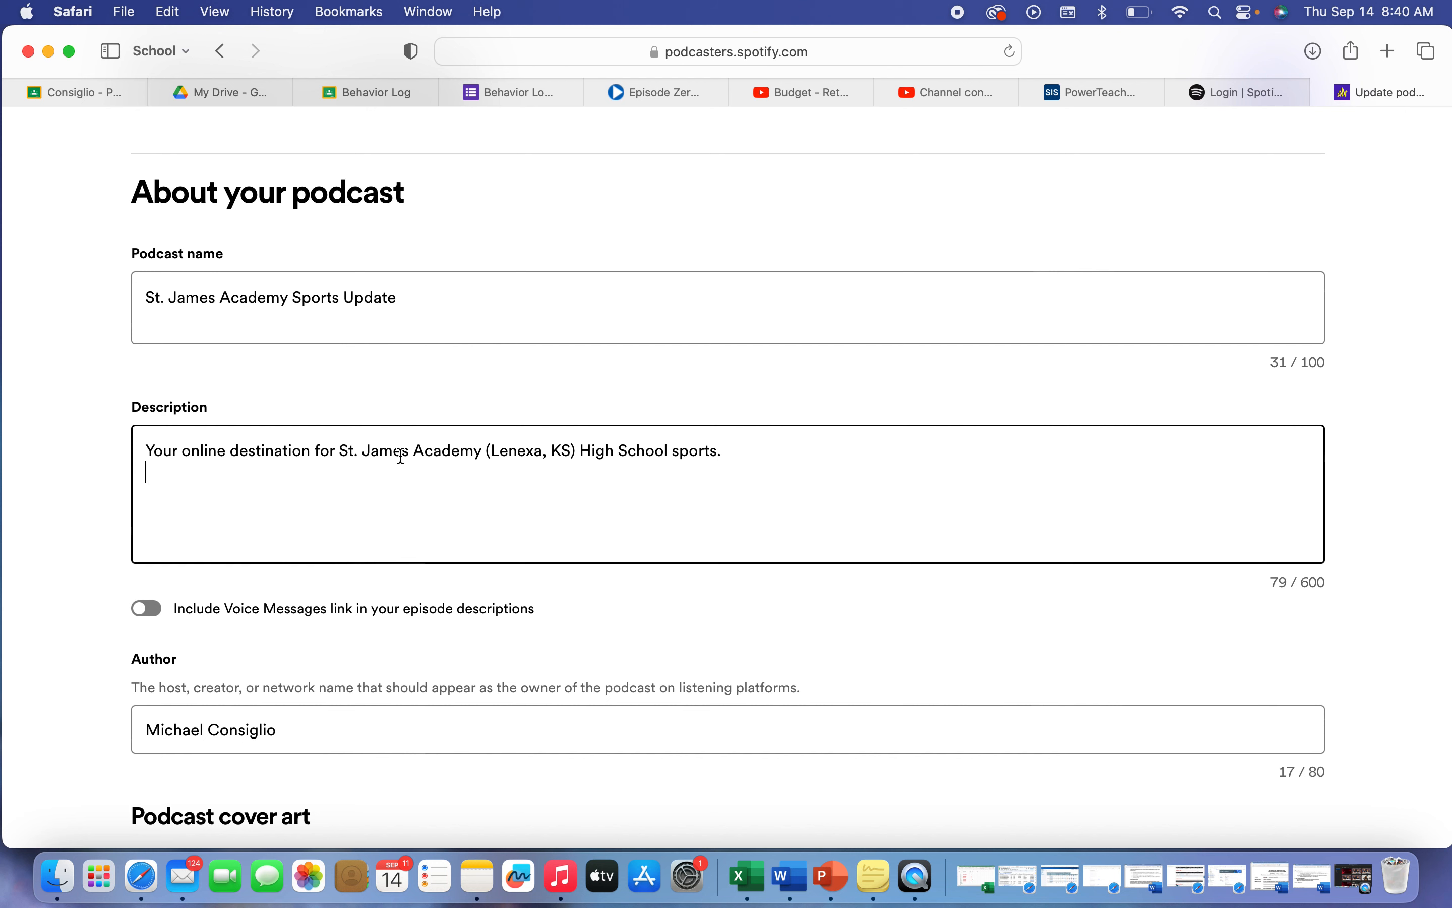
pyautogui.scroll(-4, 401, 457)
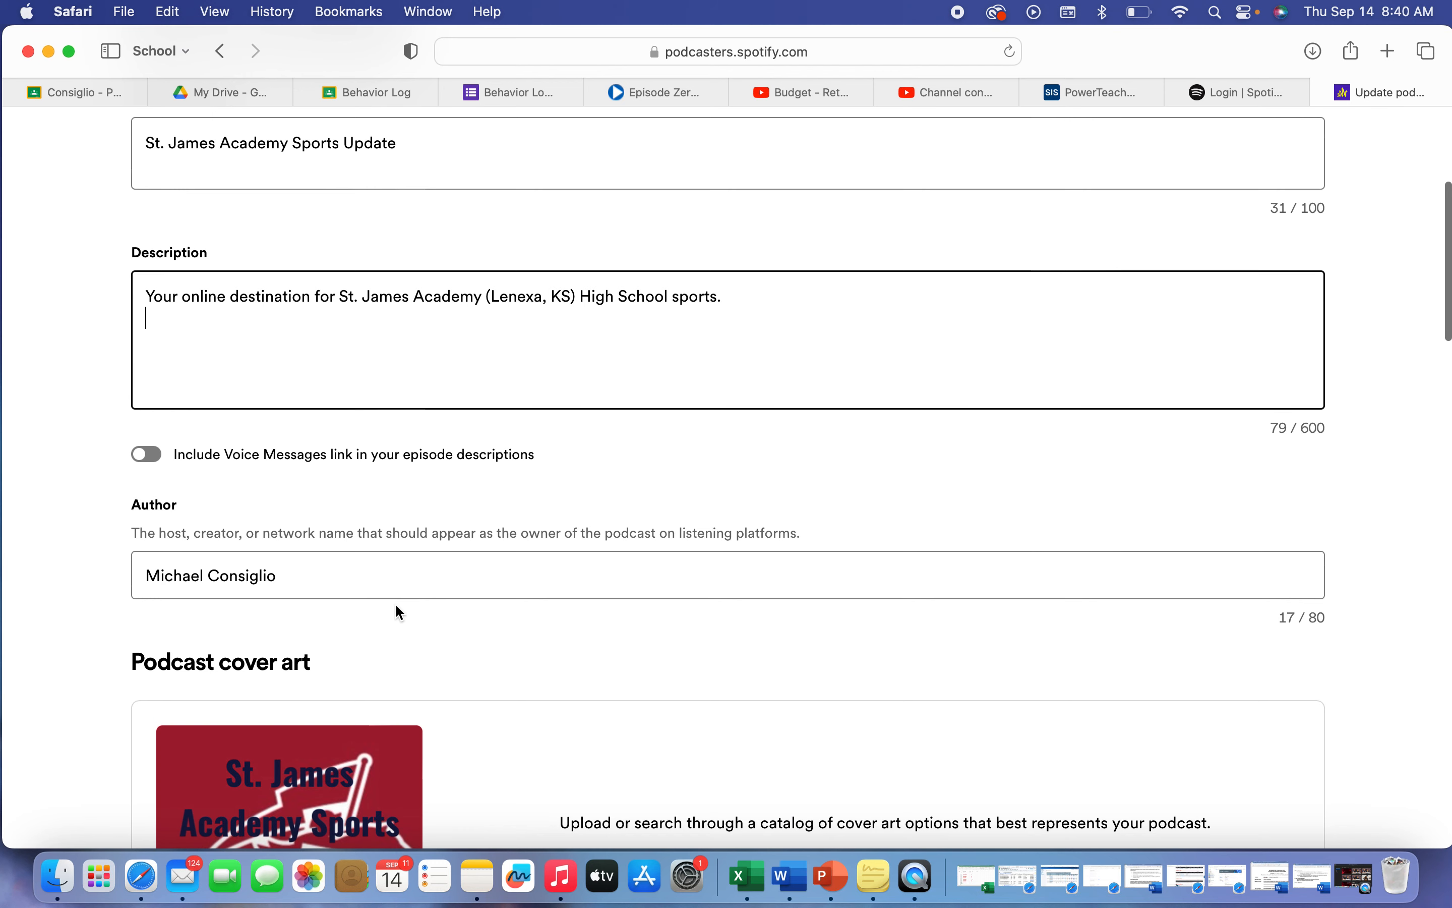
pyautogui.scroll(-12, 398, 611)
pyautogui.scroll(3, 281, 277)
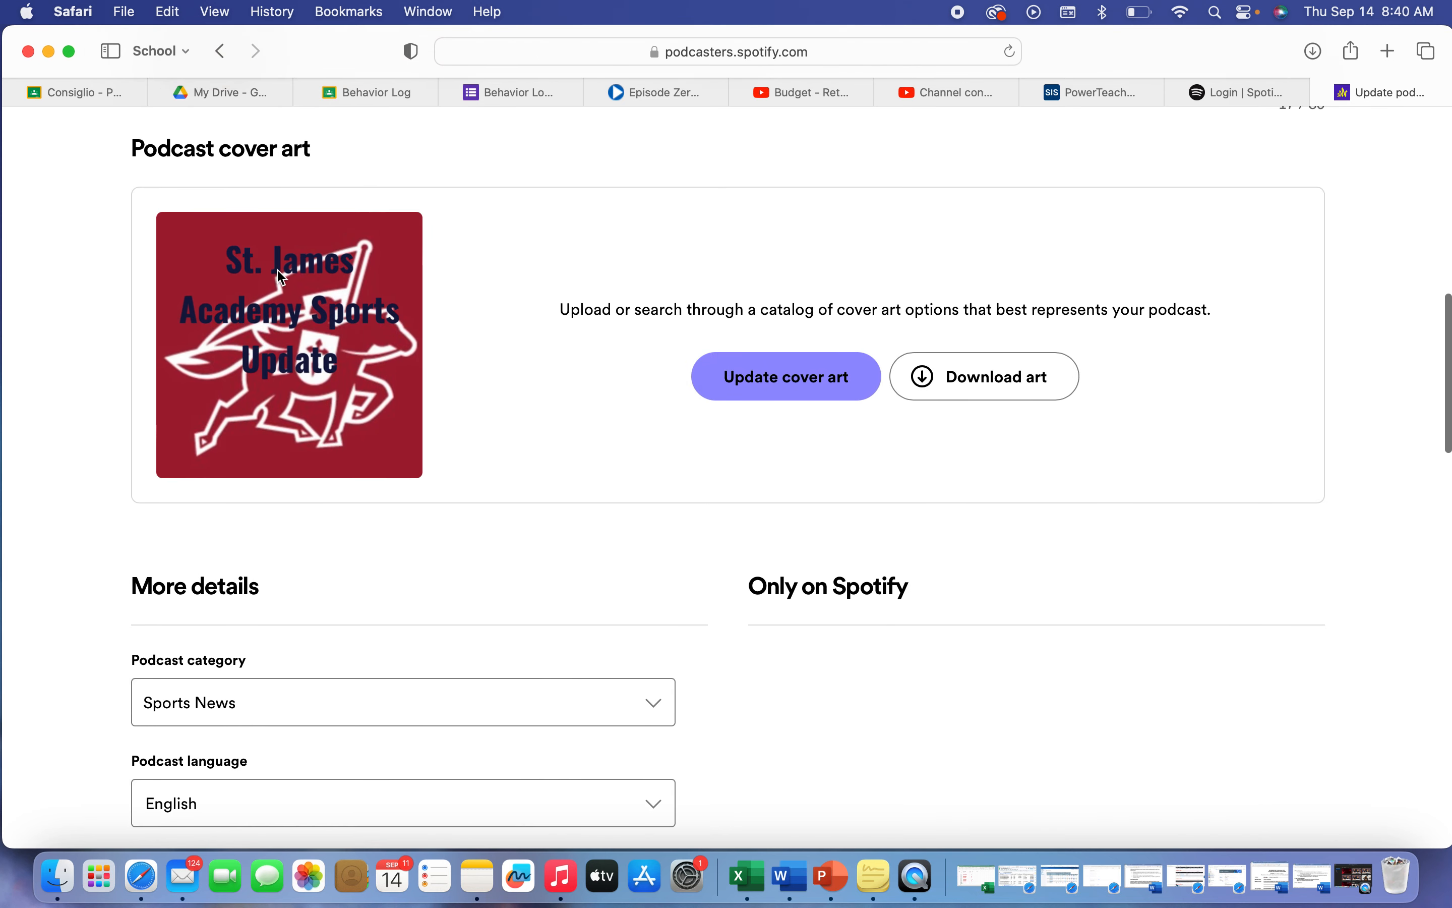
pyautogui.scroll(-5, 441, 558)
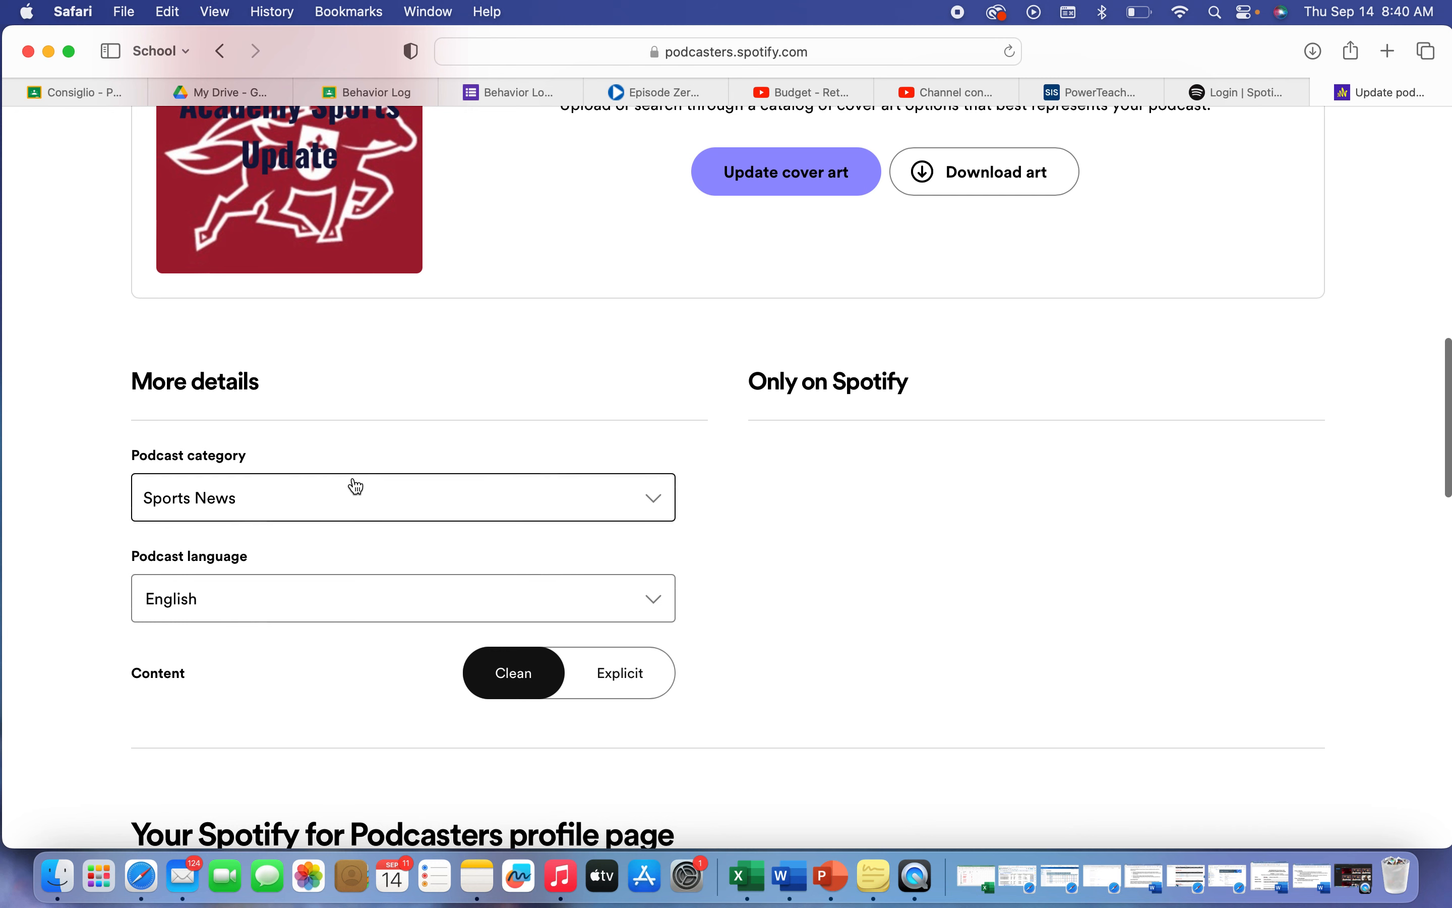
pyautogui.scroll(-12, 268, 698)
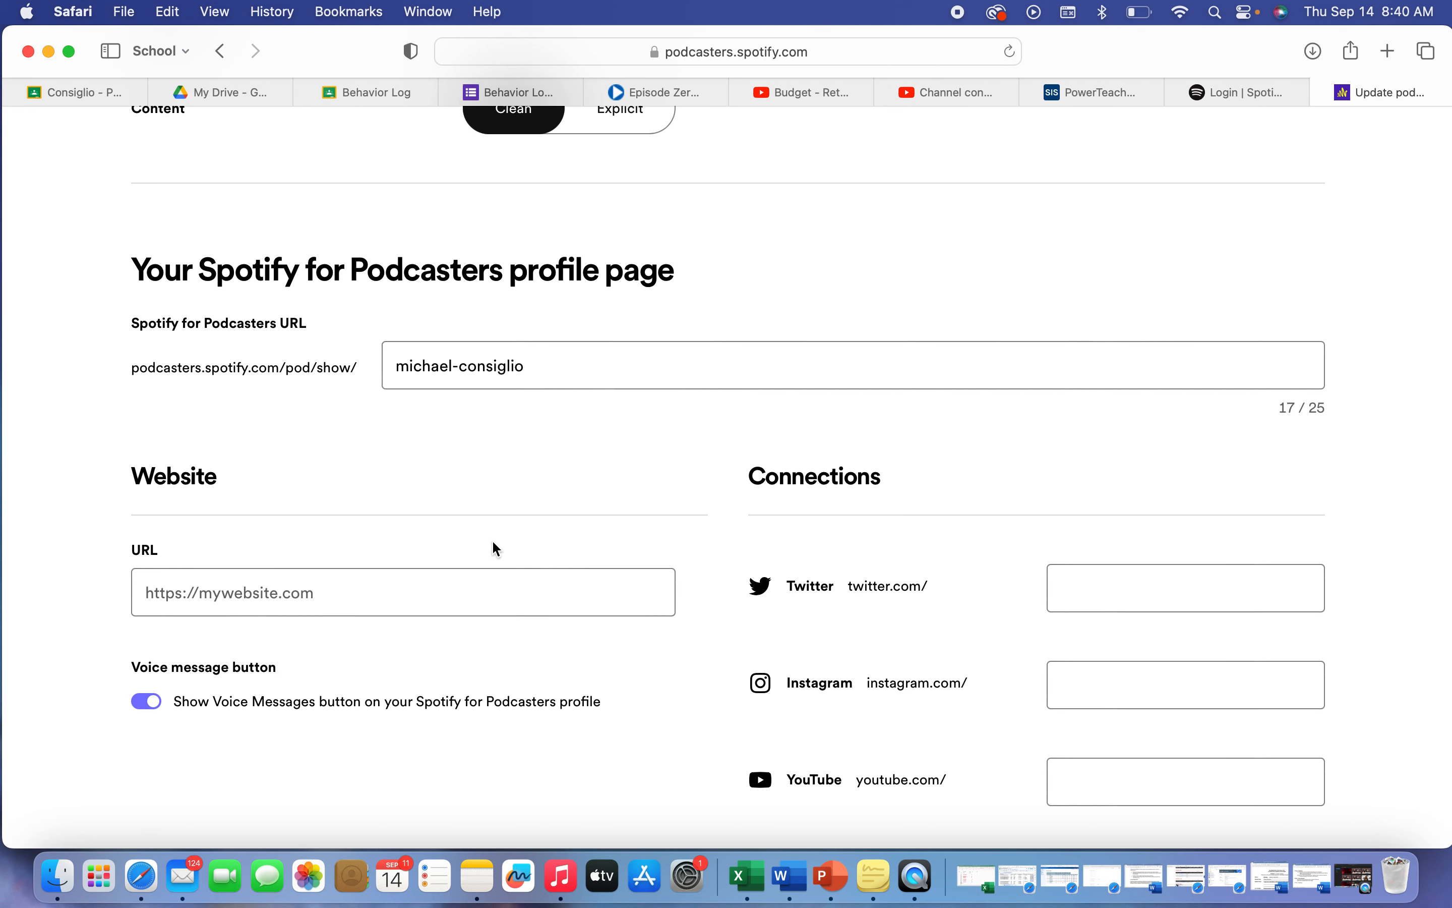
pyautogui.scroll(-2, 493, 548)
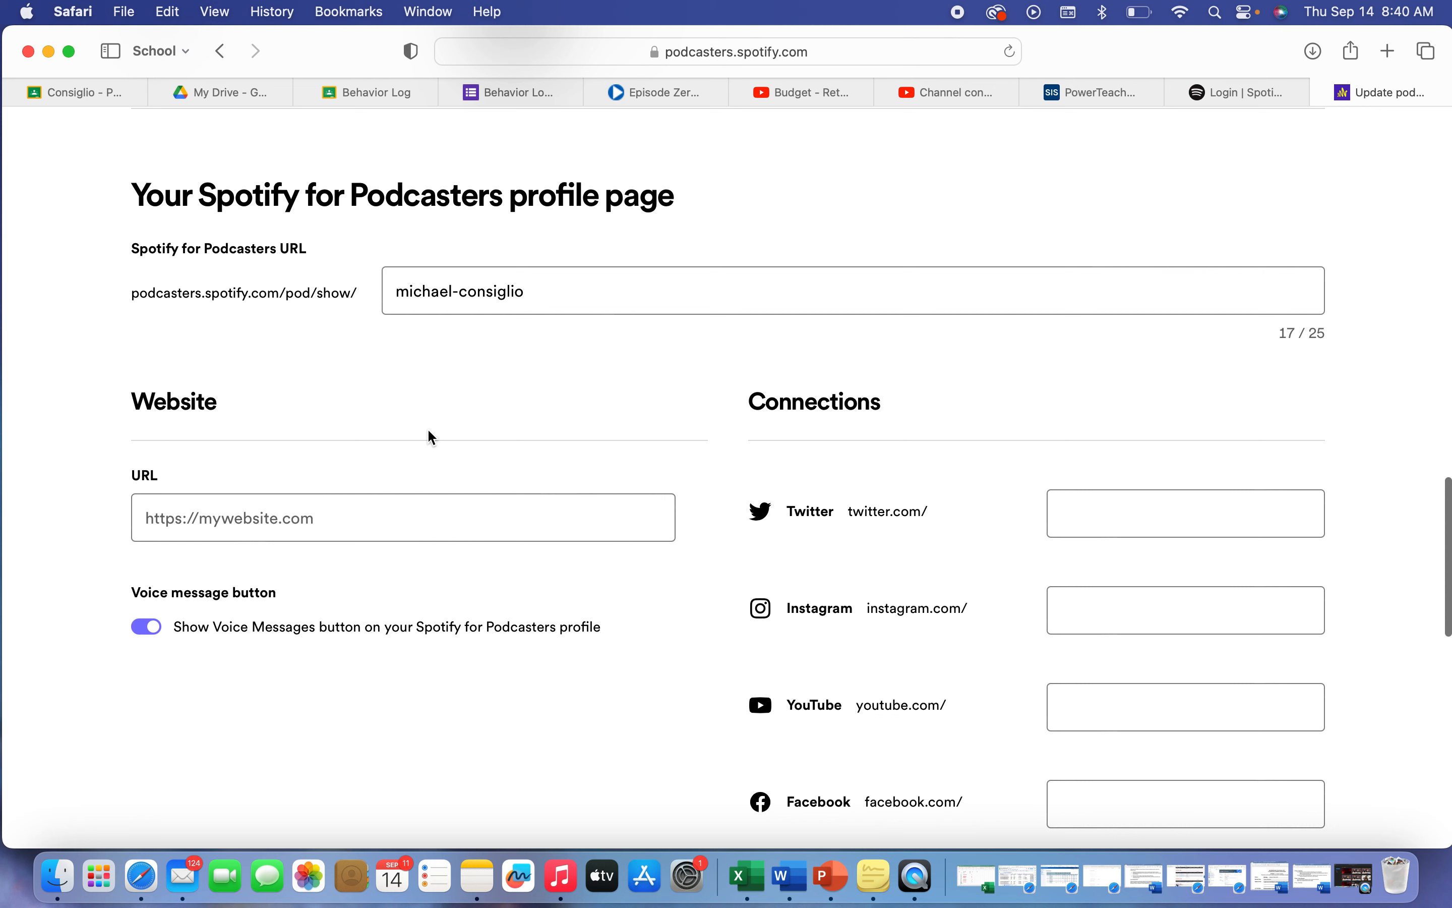
pyautogui.scroll(-5, 428, 430)
pyautogui.scroll(-3, 433, 439)
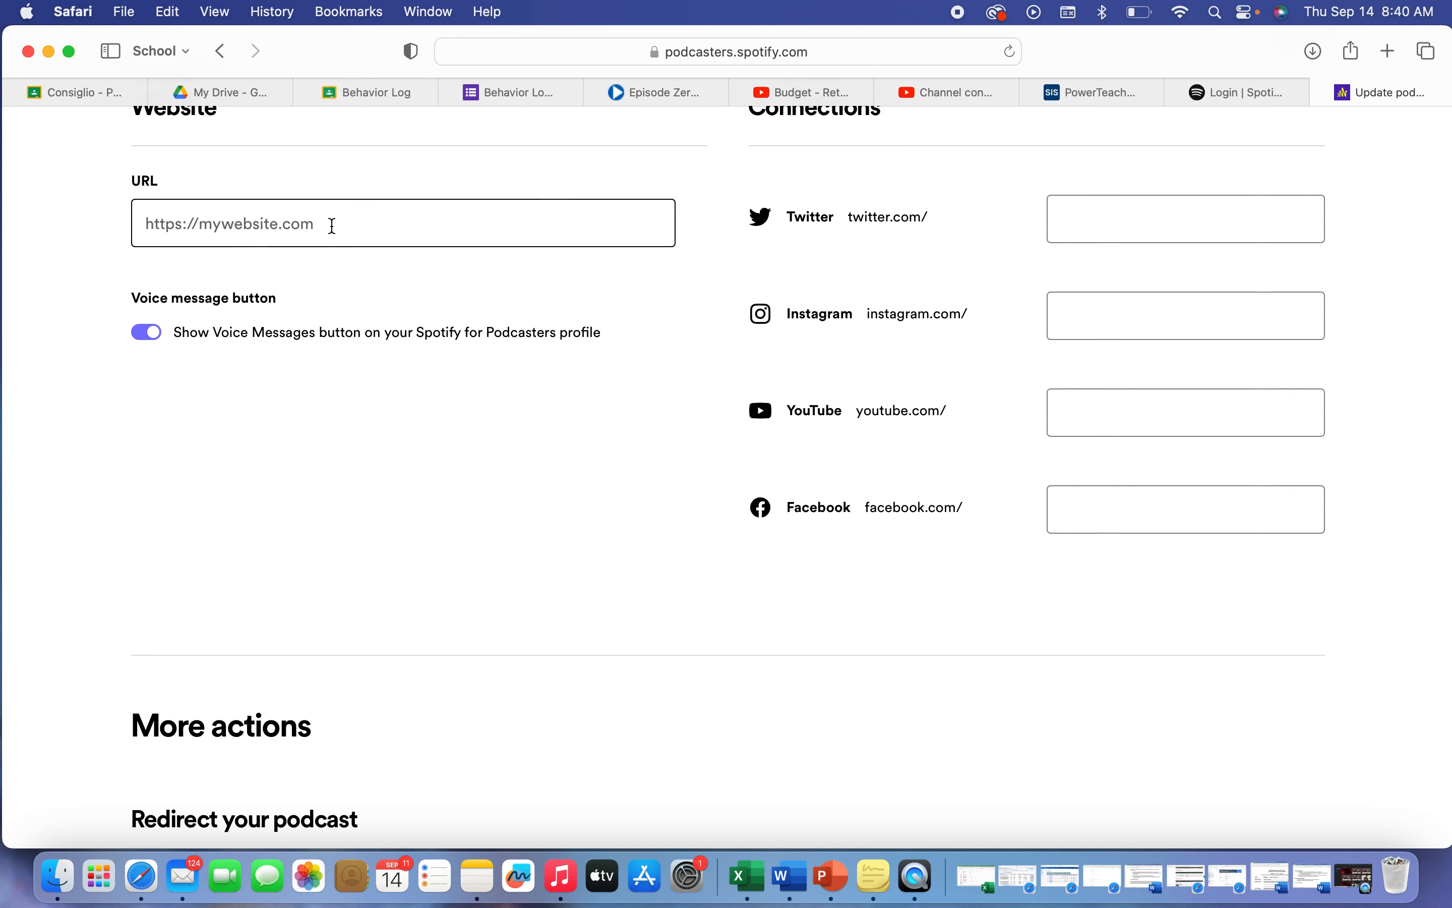
pyautogui.scroll(-10, 282, 590)
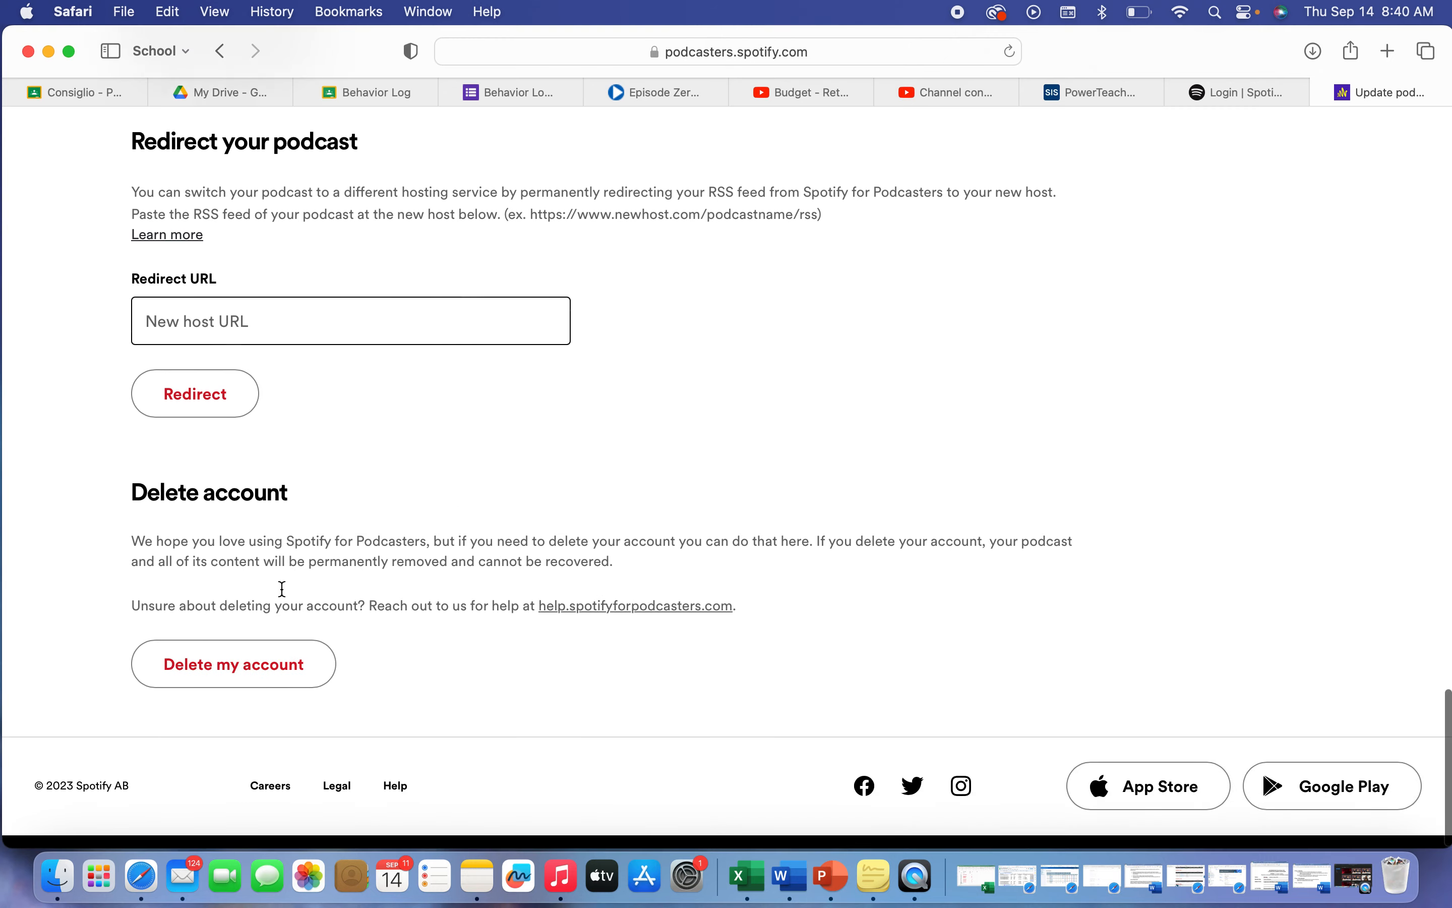
# Save the podcast settings
pyautogui.scroll(15, 927, 499)
pyautogui.scroll(3, 925, 497)
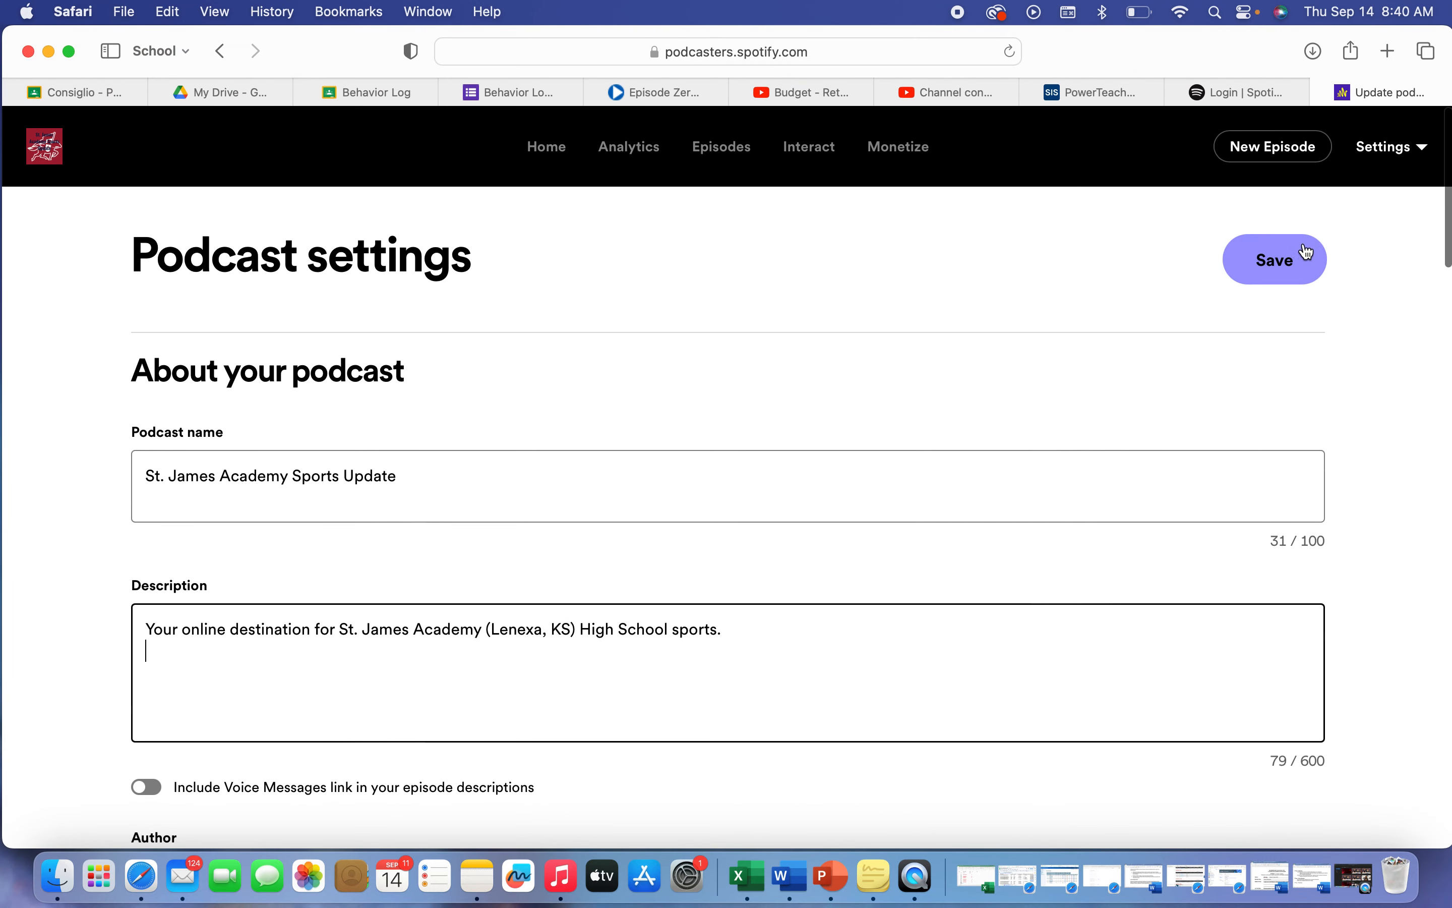
pyautogui.click(1284, 287)
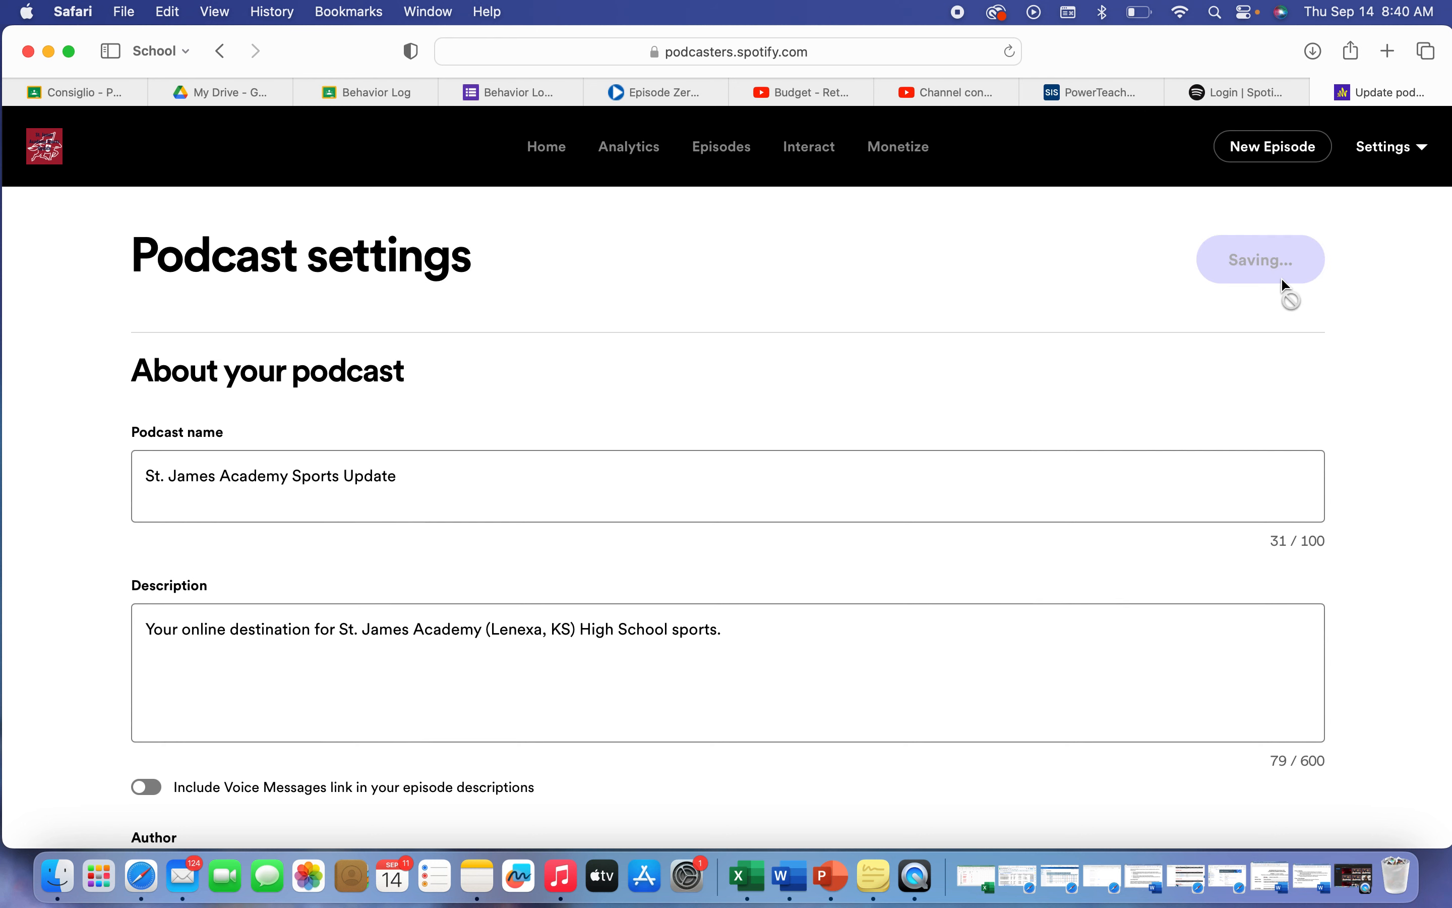
# Delete the untitled draft from the podcast's episode list
pyautogui.click(733, 158)
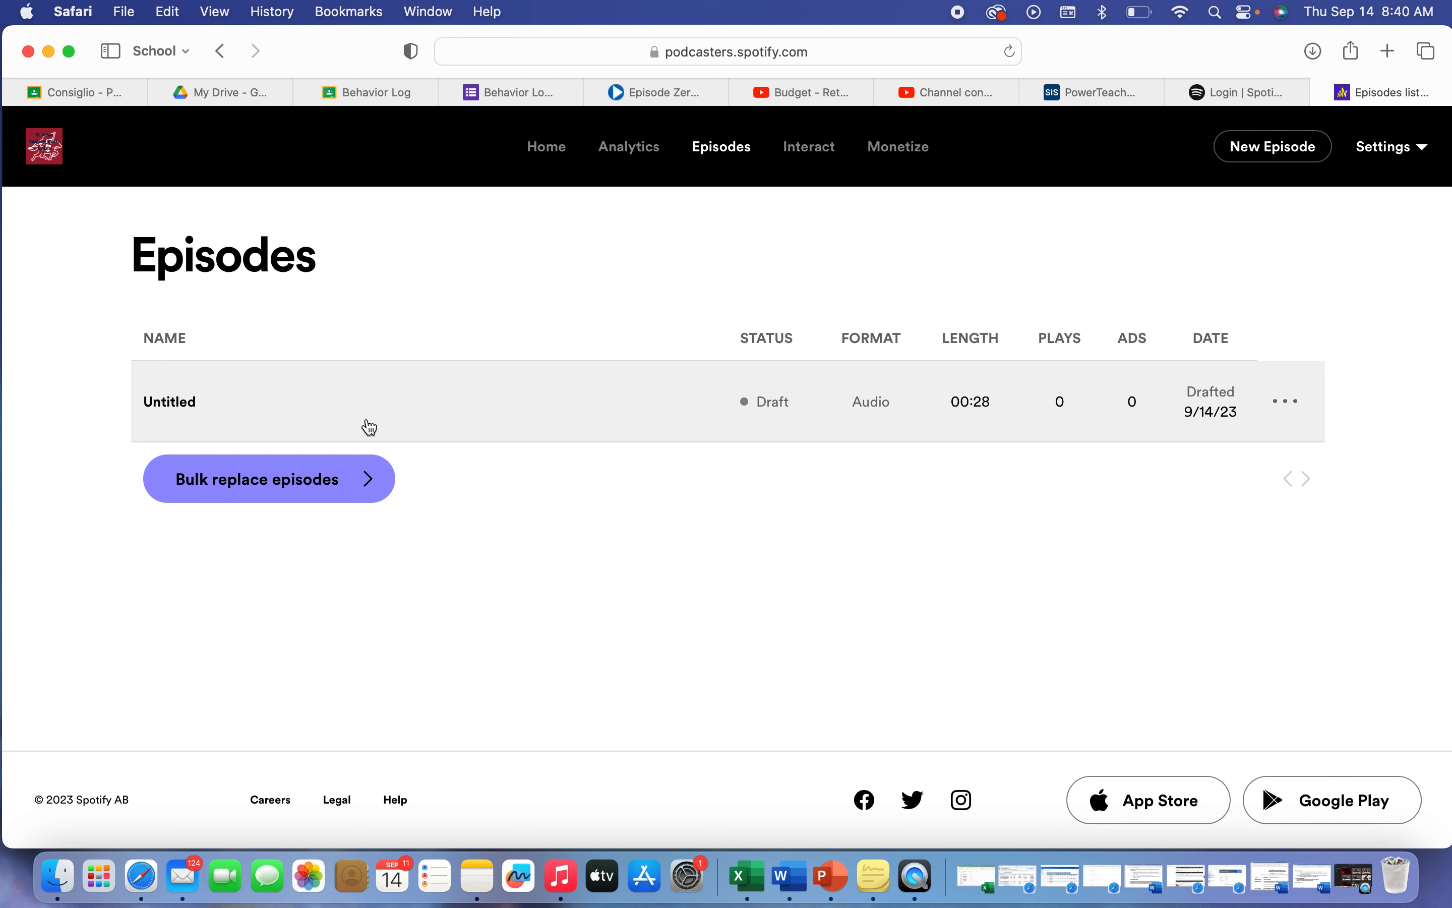
pyautogui.click(1294, 399)
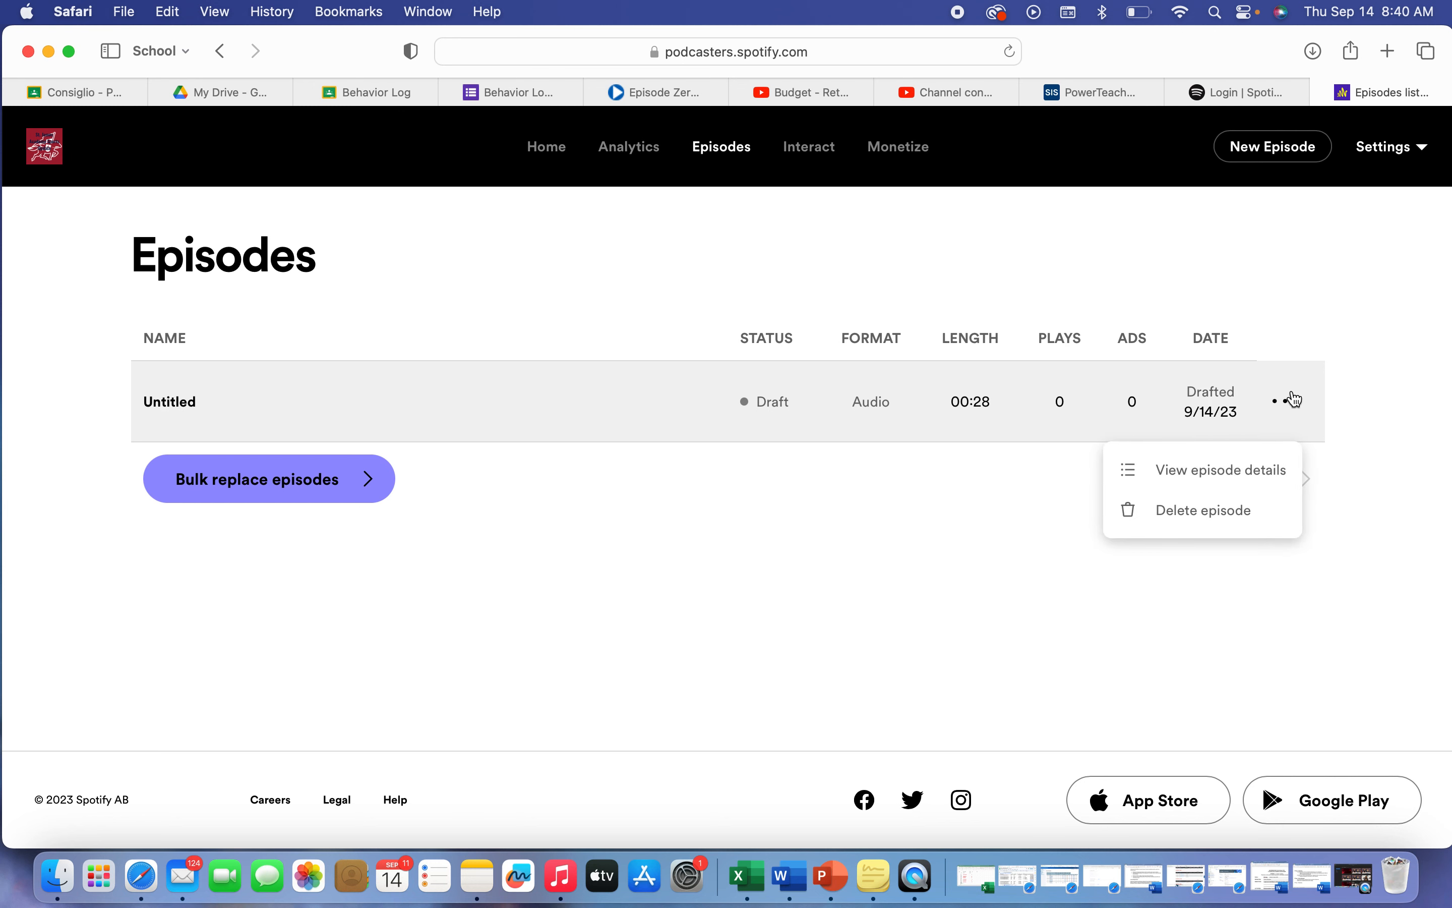
pyautogui.click(1203, 510)
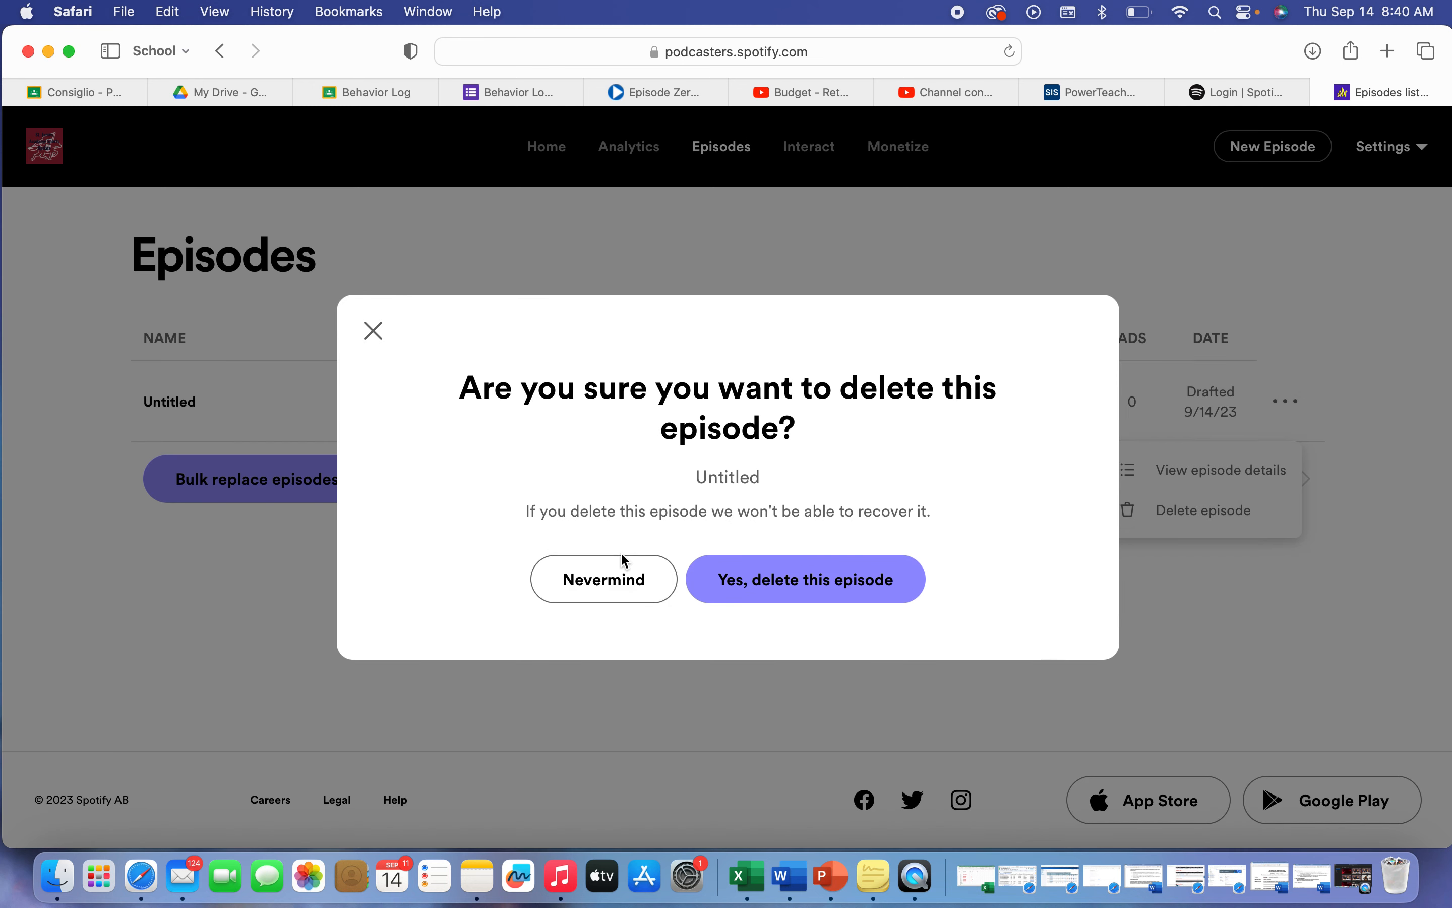
pyautogui.click(752, 587)
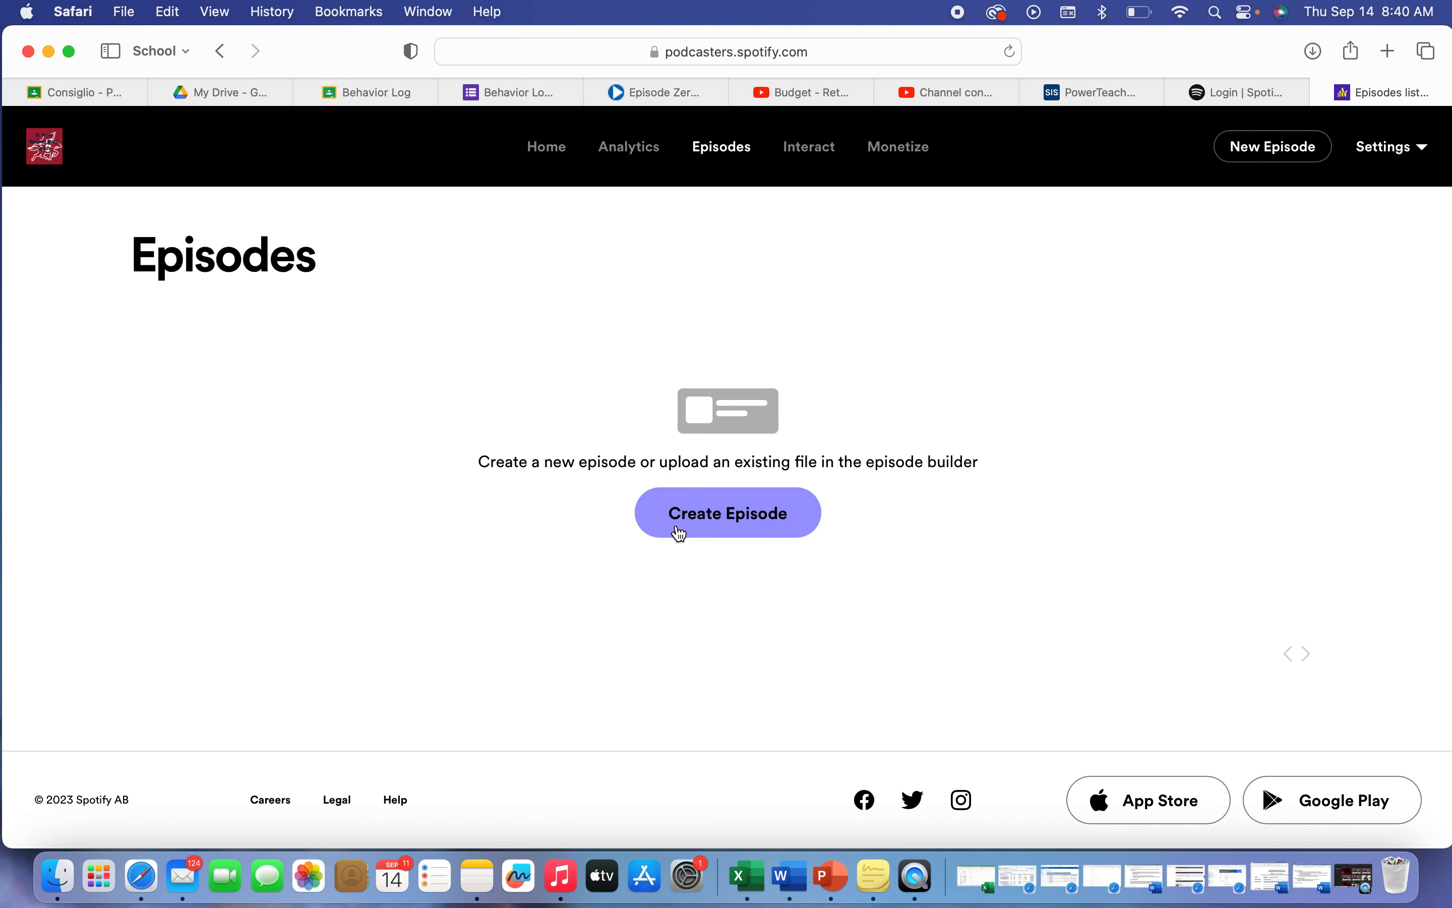
# Create a new episode and upload a video file for it
pyautogui.click(723, 527)
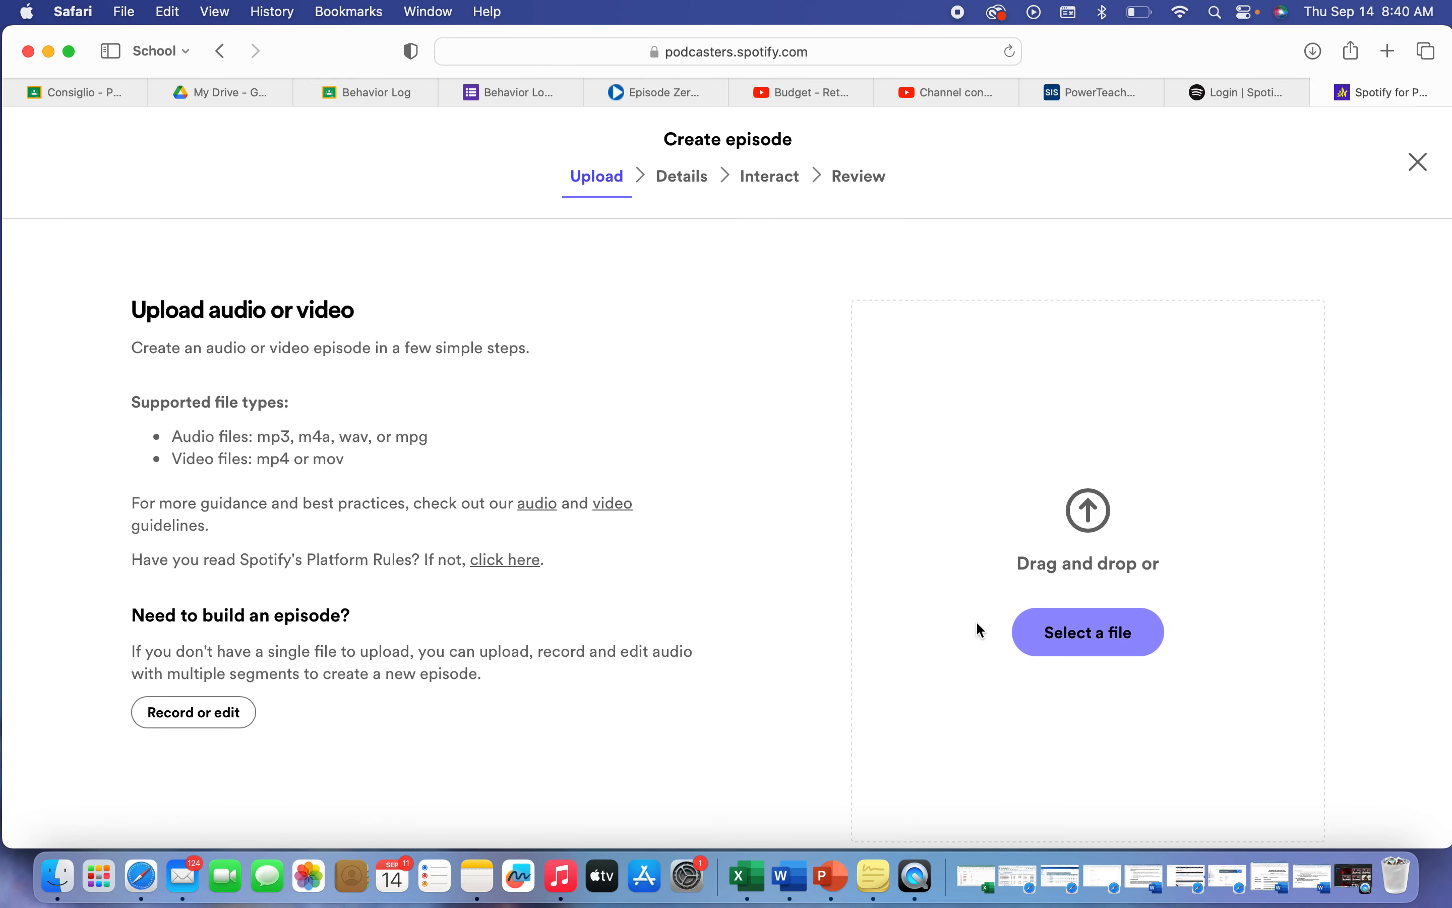
pyautogui.click(1107, 633)
pyautogui.doubleClick(534, 277)
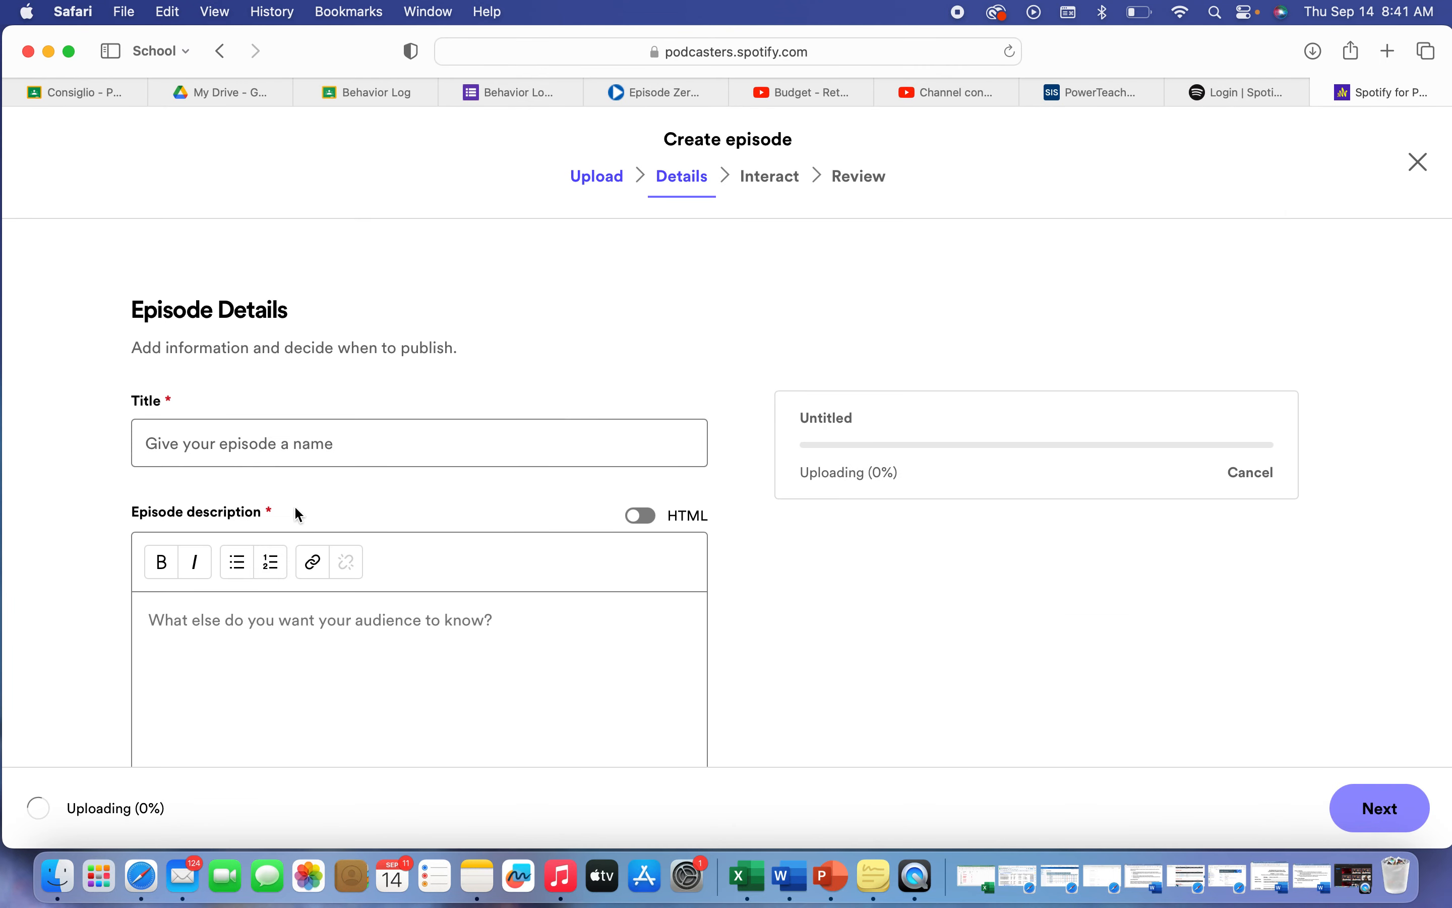
# Title the new episode "Ep 1 - Varsity Golf @ Eagles Landing"
pyautogui.click(241, 454)
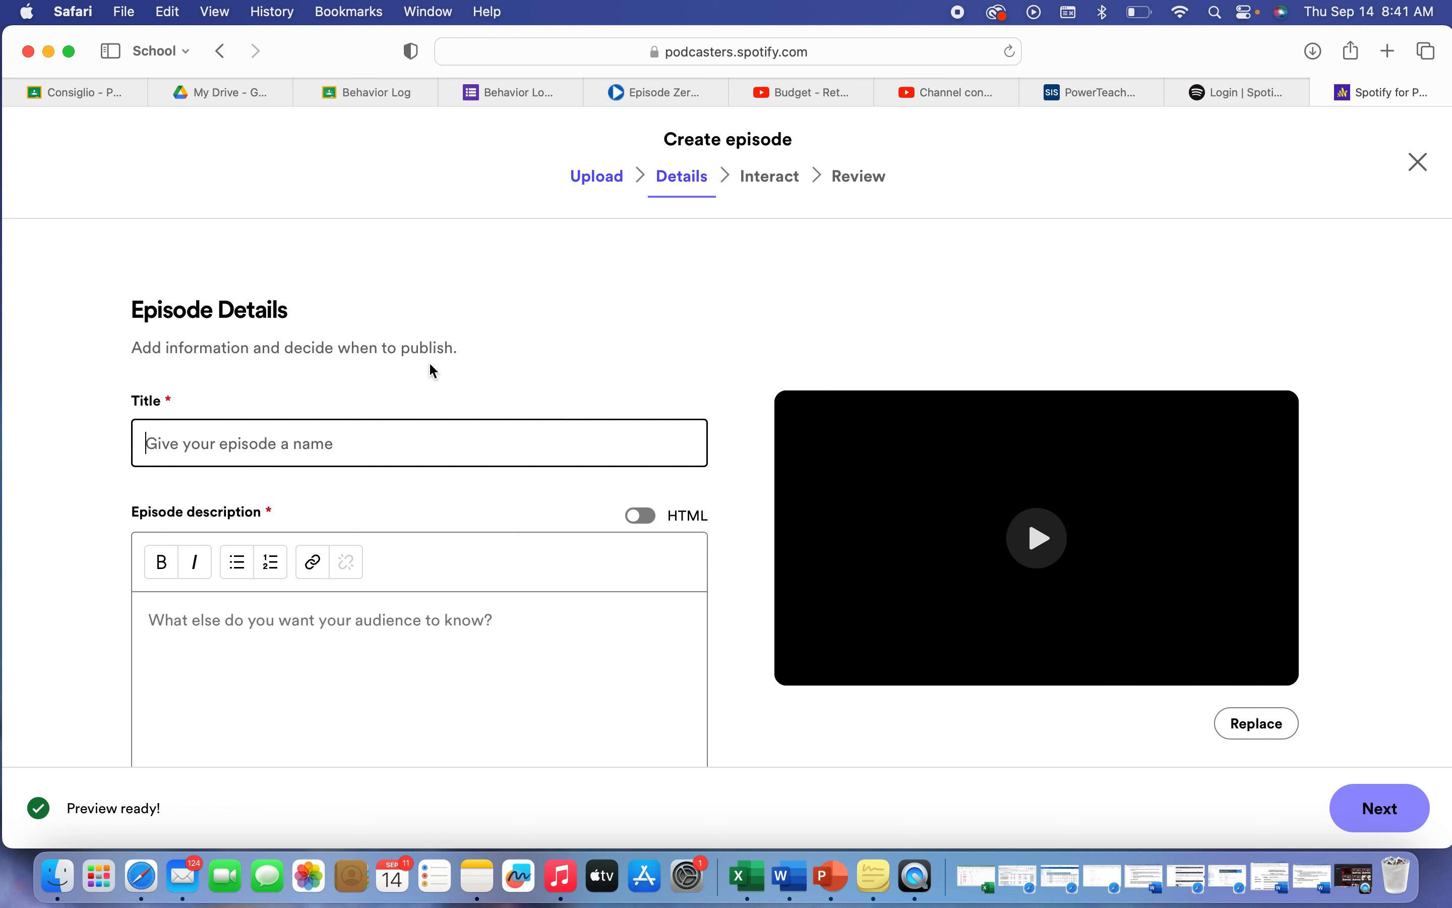
pyautogui.write('Ep')
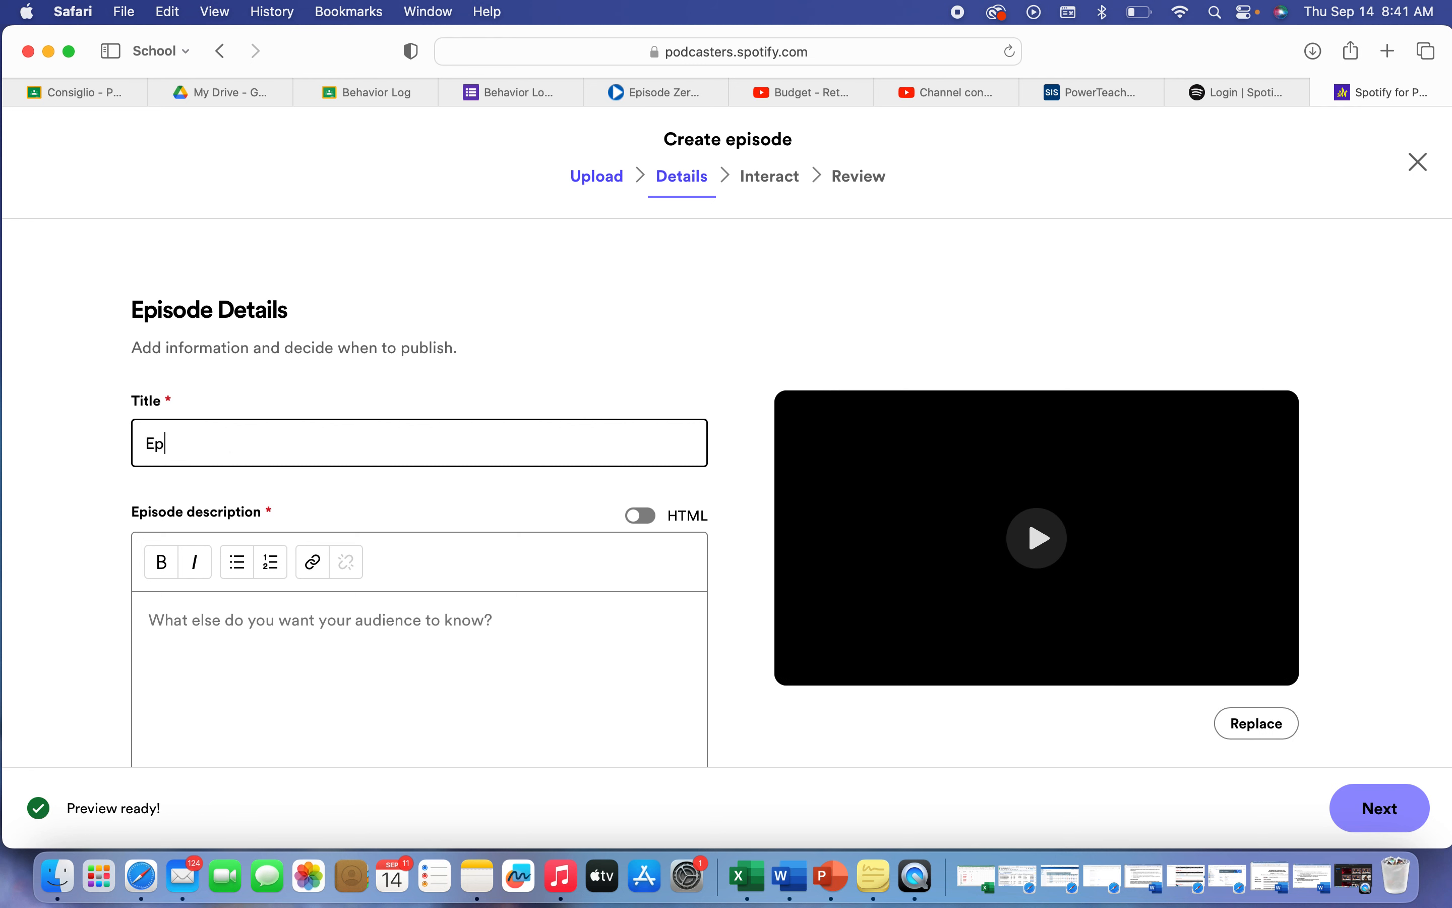
pyautogui.write(' 1 -')
pyautogui.write('Varsity Golf @ Eagle')
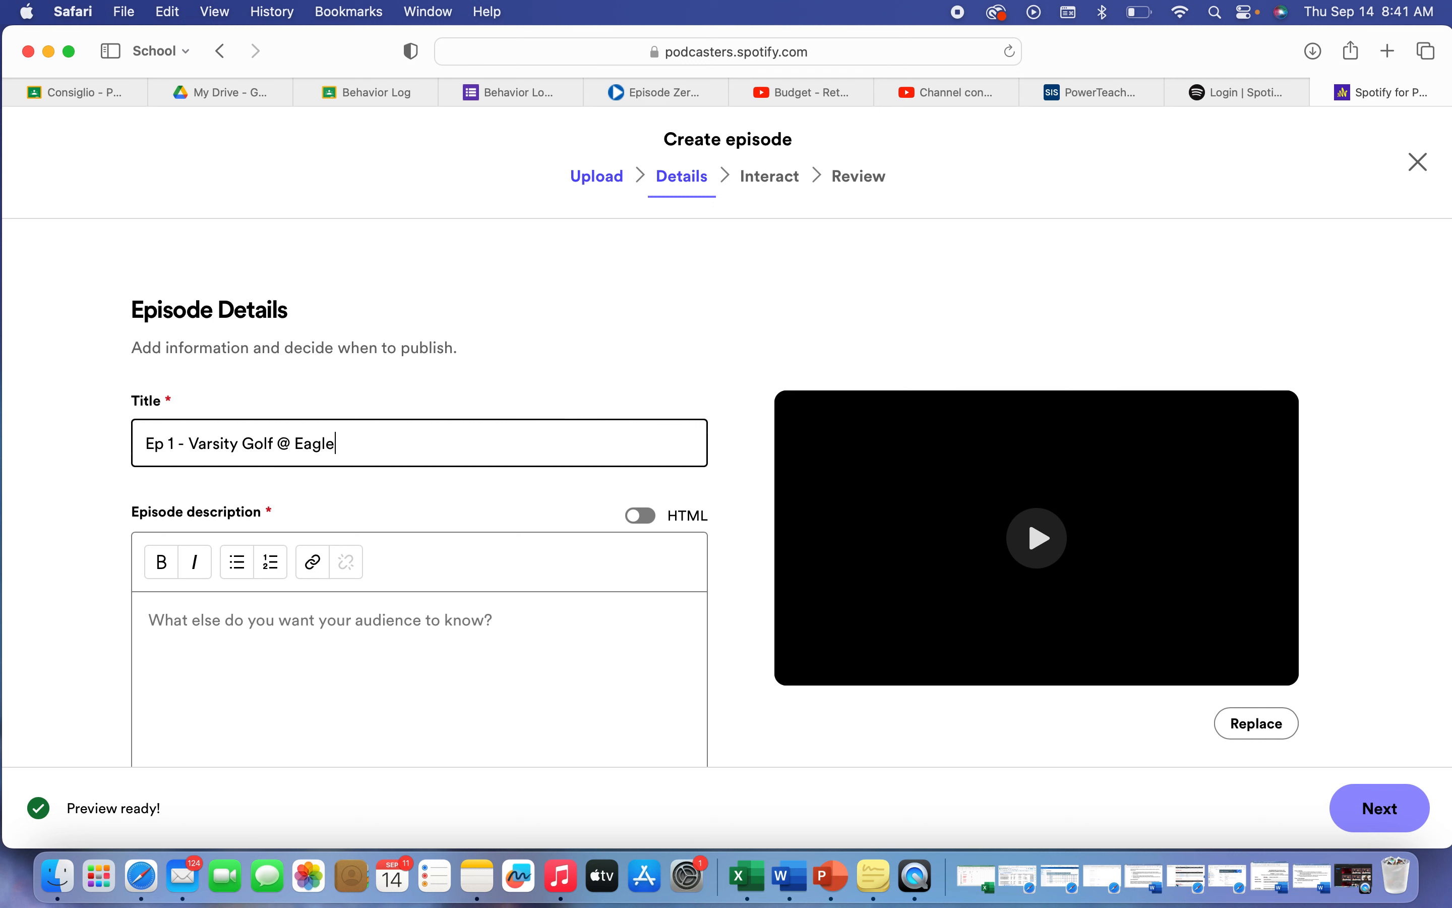
pyautogui.write('s Landing')
pyautogui.click(164, 621)
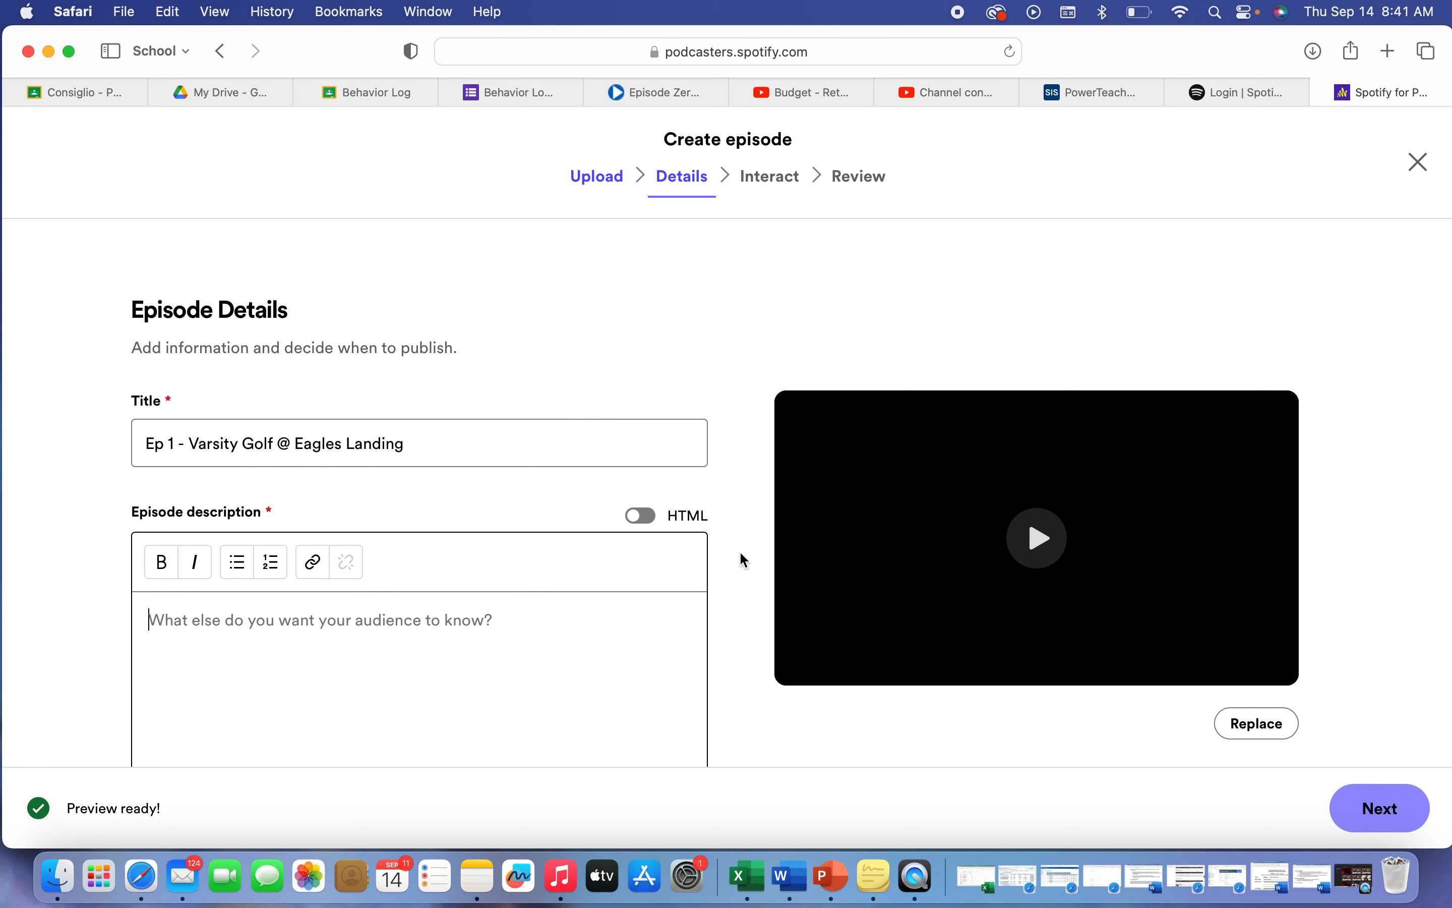
# Set the episode's publish date to Now and its explicit content to No
pyautogui.scroll(-5, 745, 561)
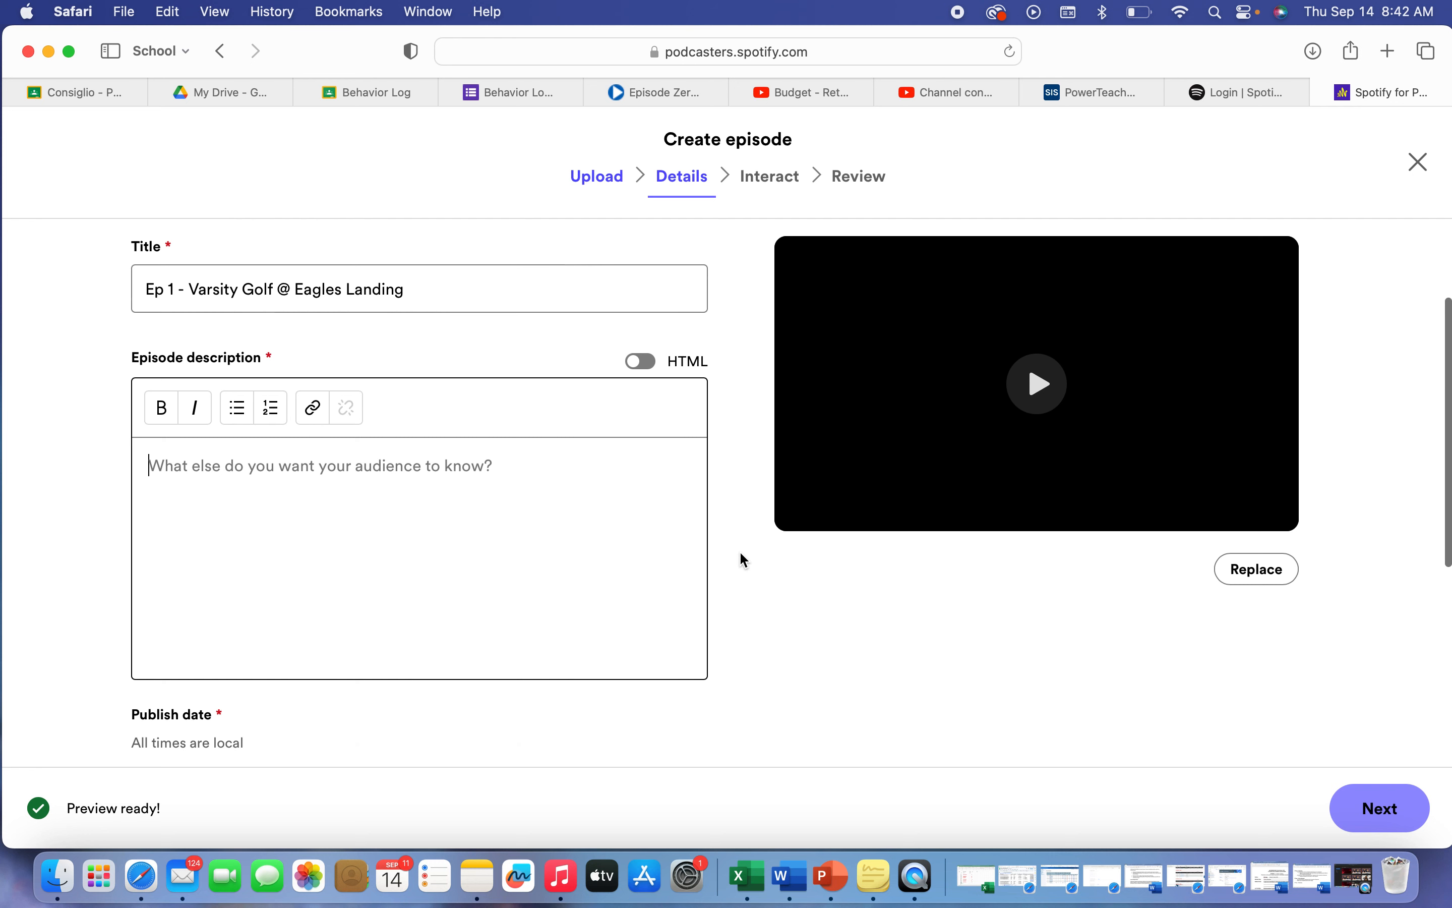
pyautogui.scroll(-5, 739, 551)
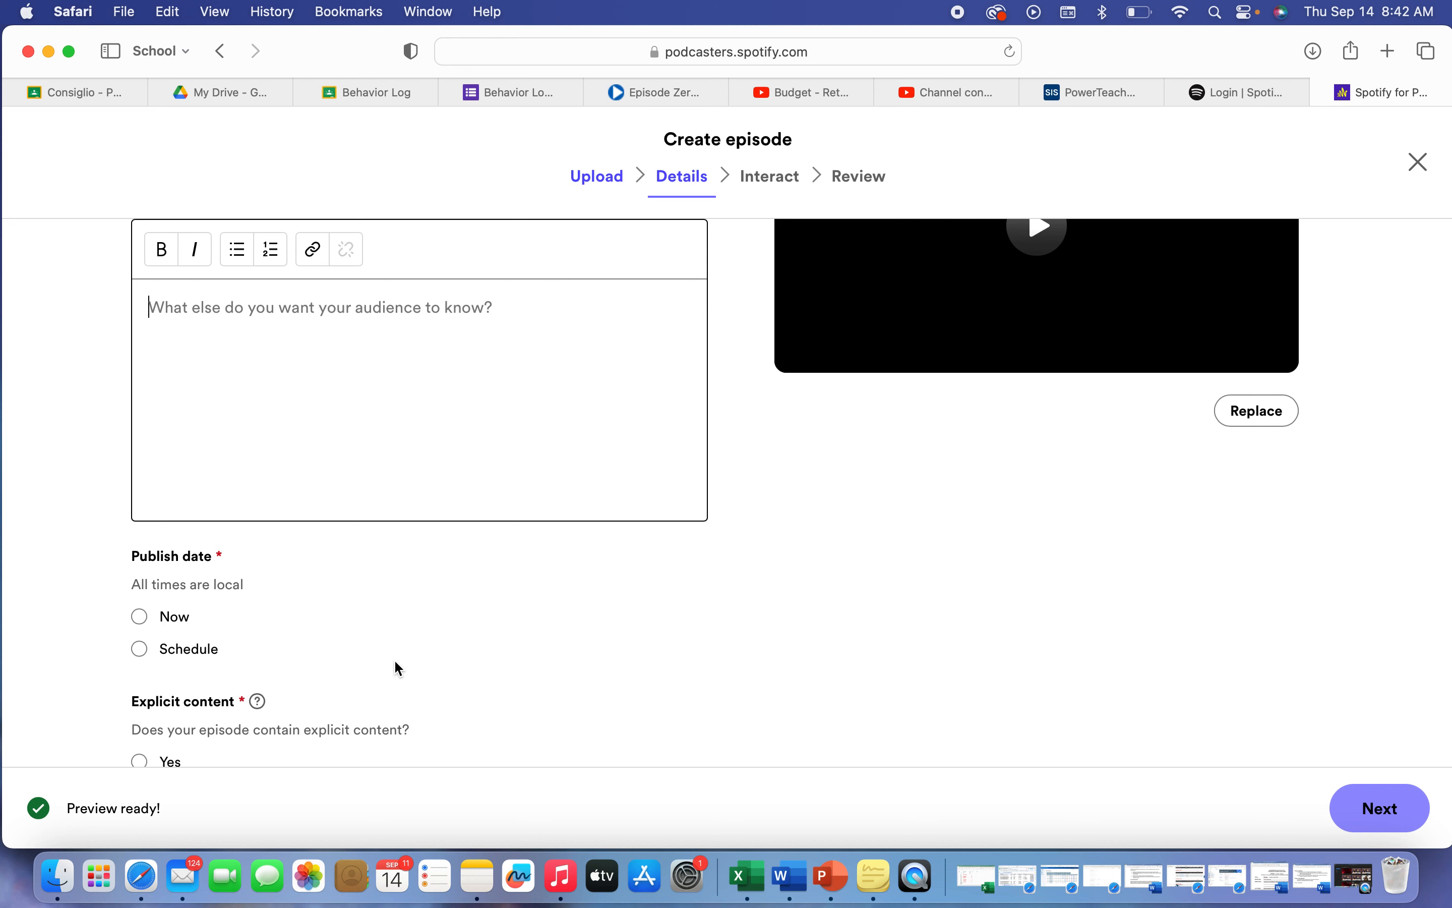
pyautogui.click(144, 617)
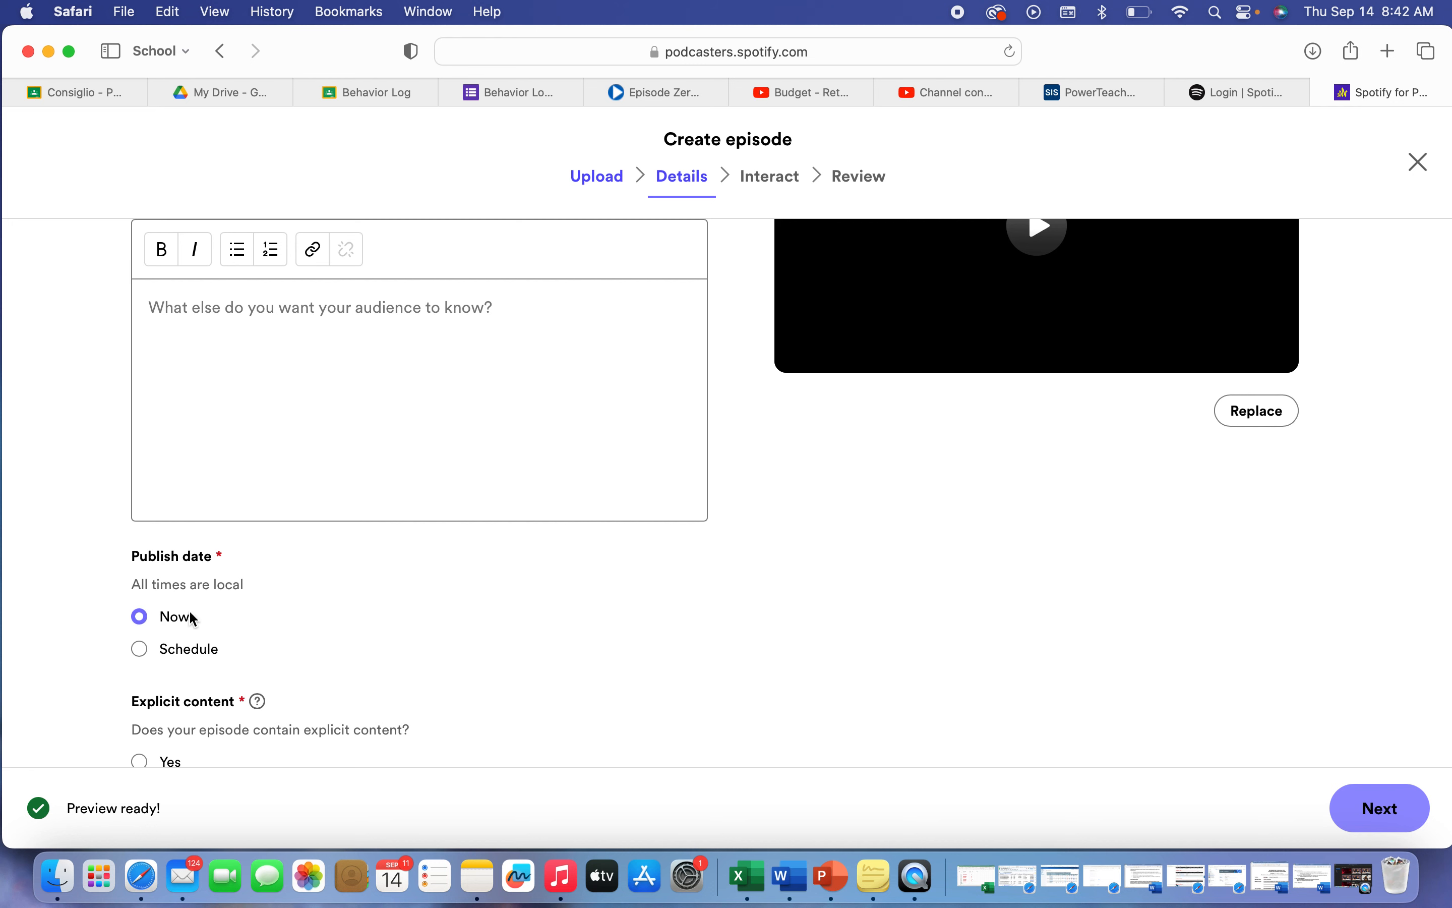
pyautogui.scroll(-3, 470, 672)
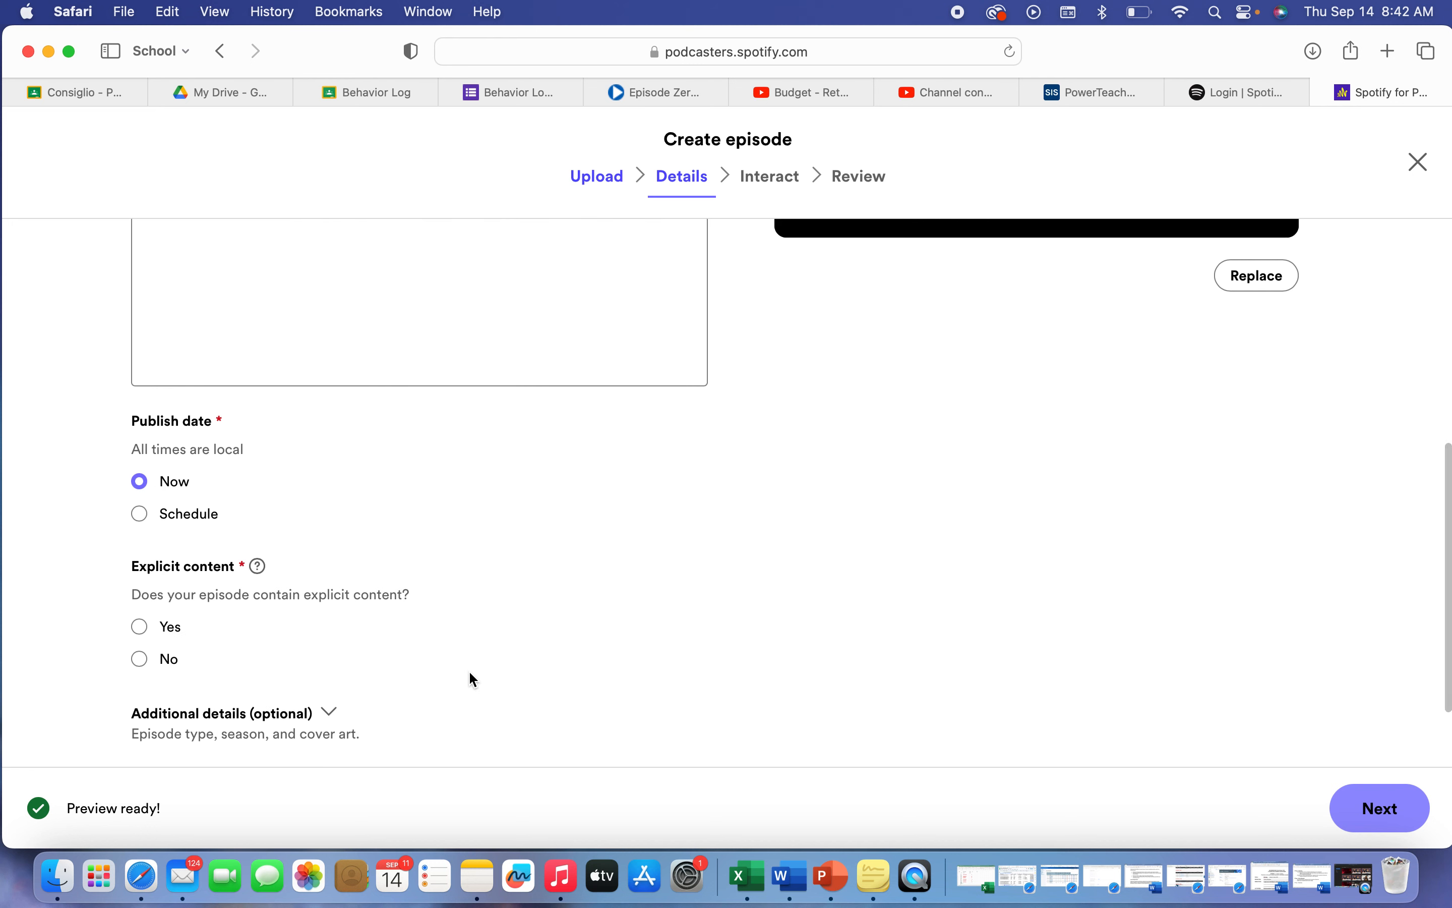
pyautogui.click(139, 663)
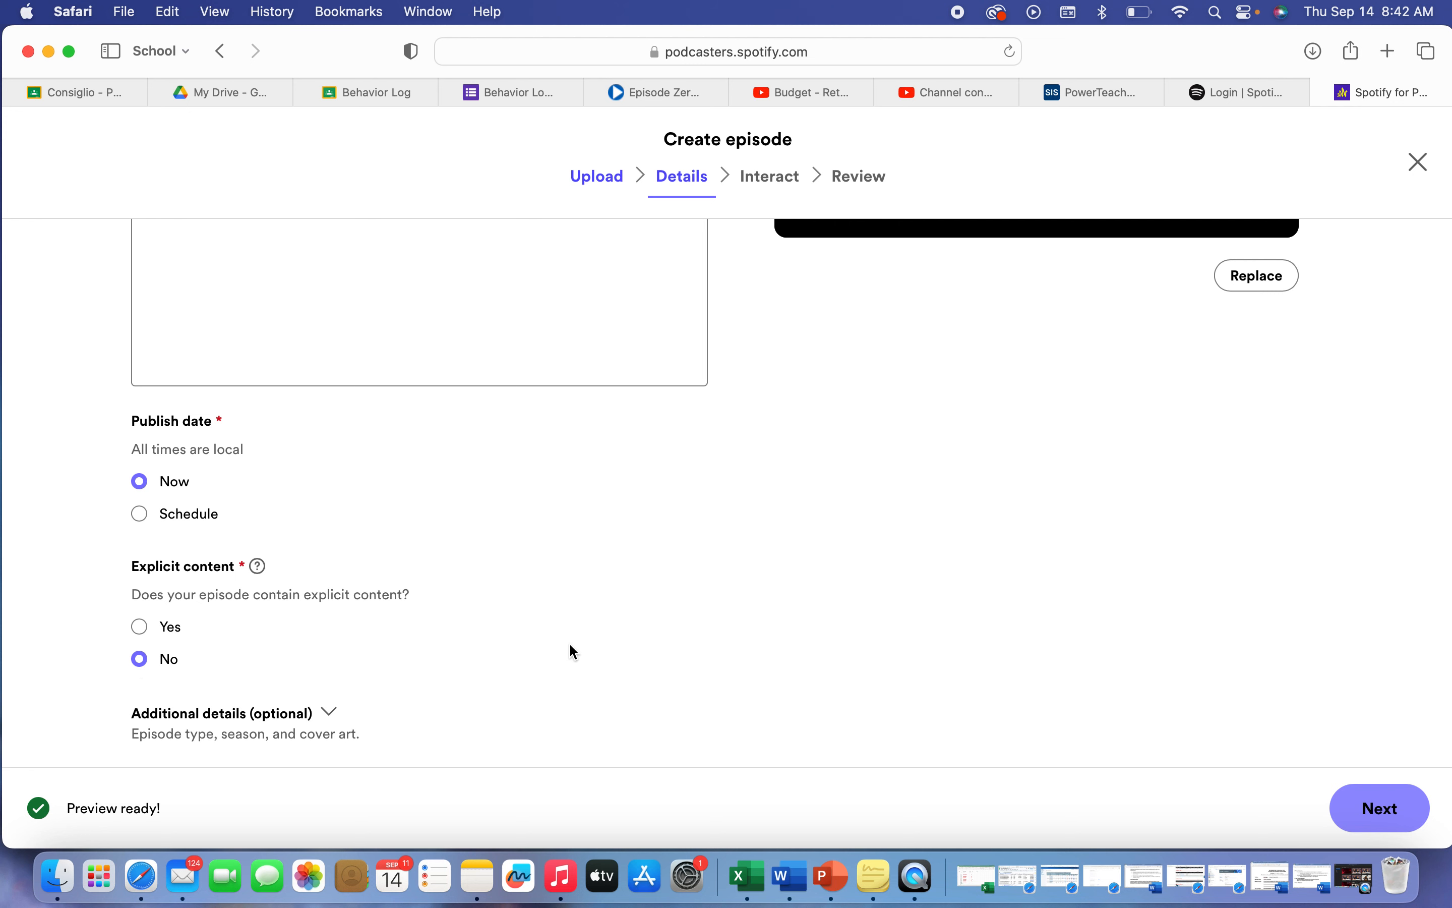
# Expand the episode's optional additional details and review the episode type, season and episode numbers, and cover art
pyautogui.scroll(-2, 570, 649)
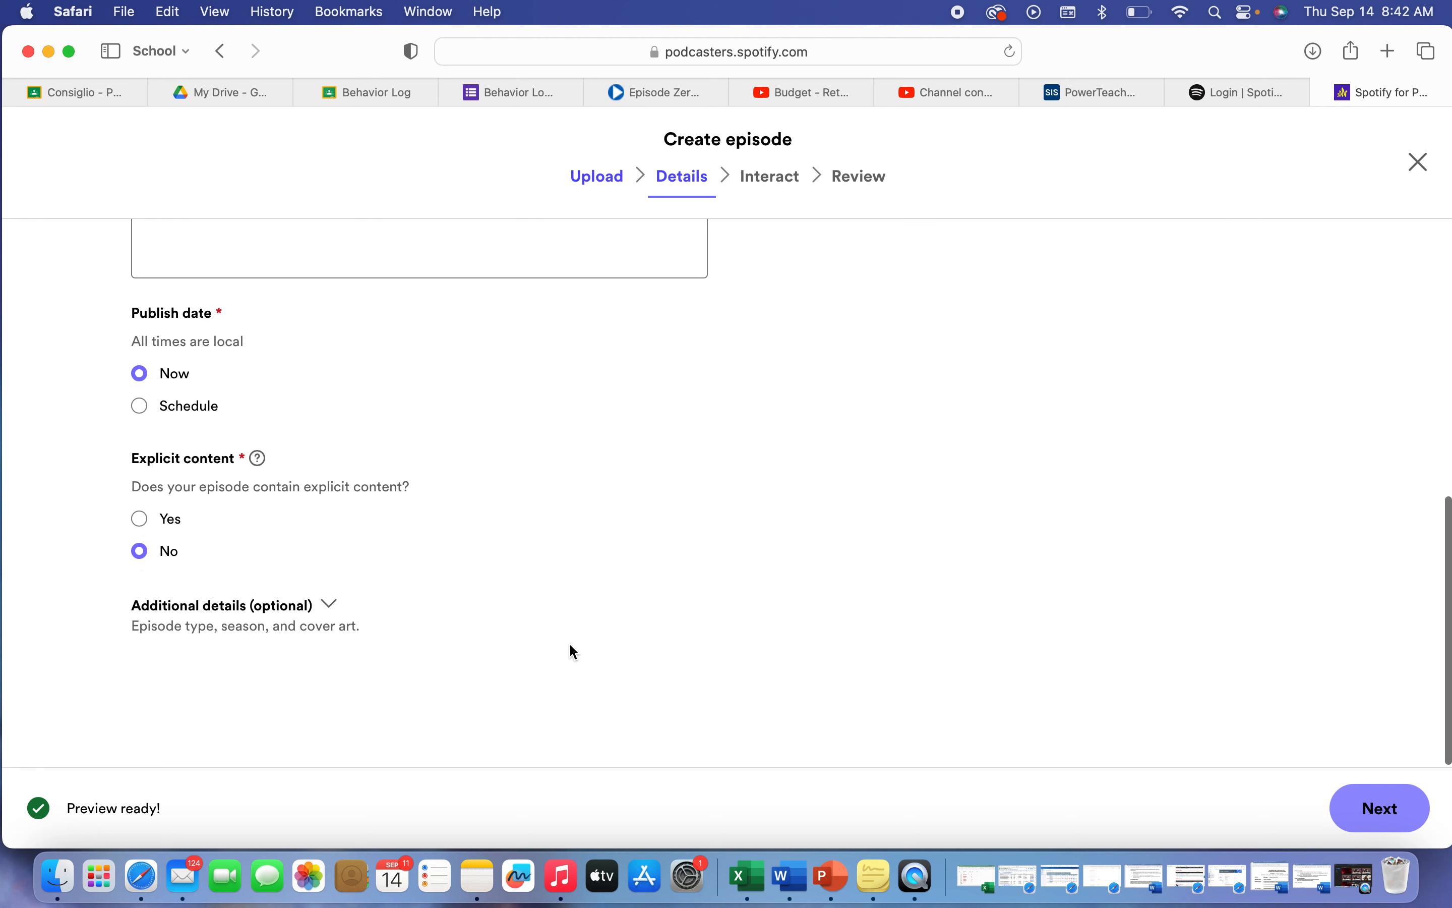
pyautogui.click(332, 606)
pyautogui.scroll(-5, 555, 647)
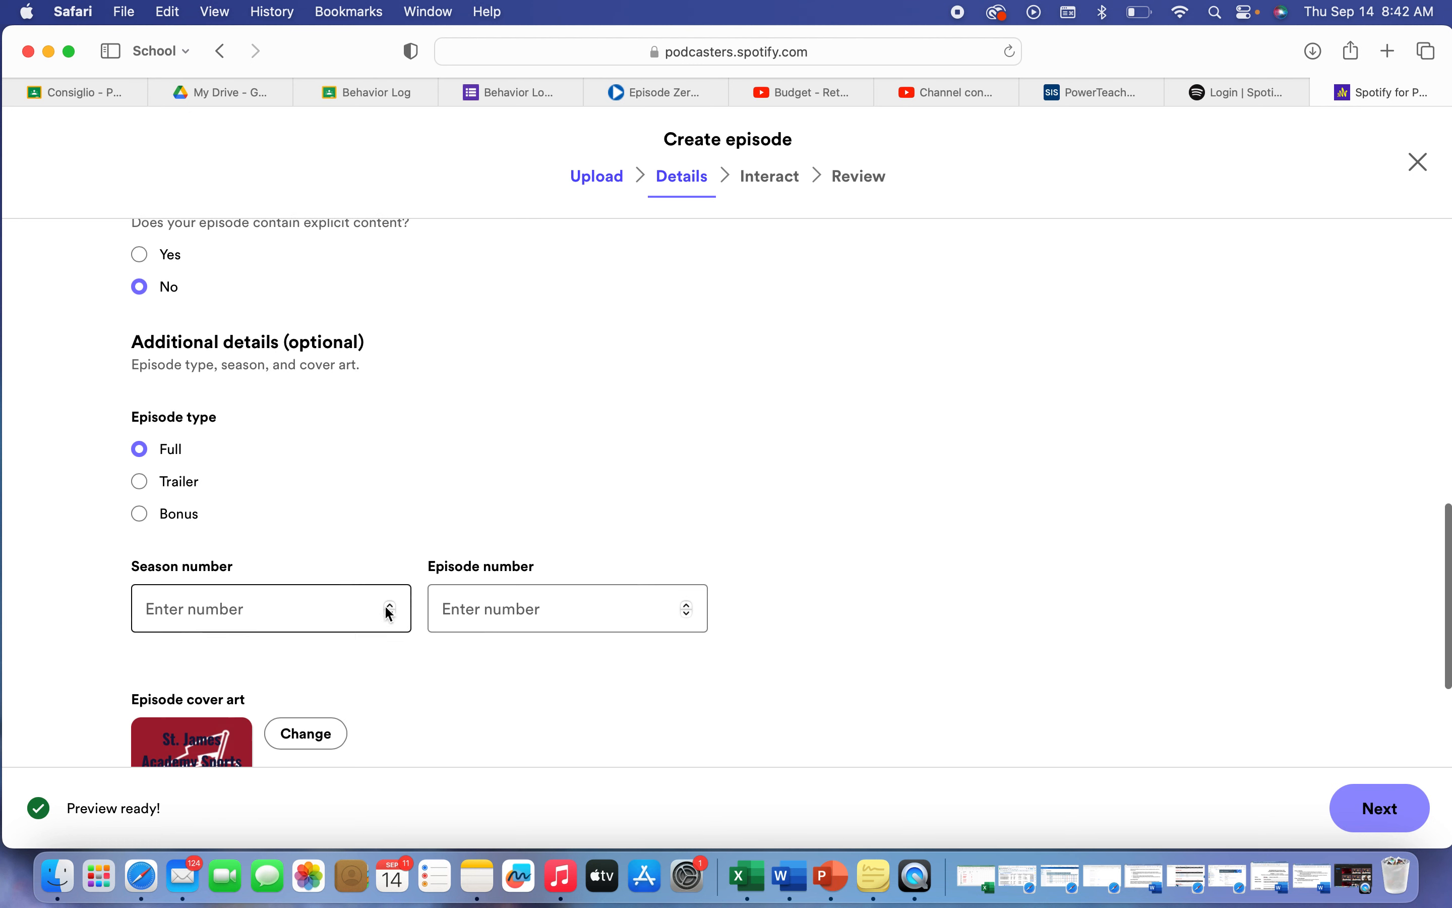
pyautogui.scroll(-4, 648, 680)
pyautogui.scroll(18, 647, 680)
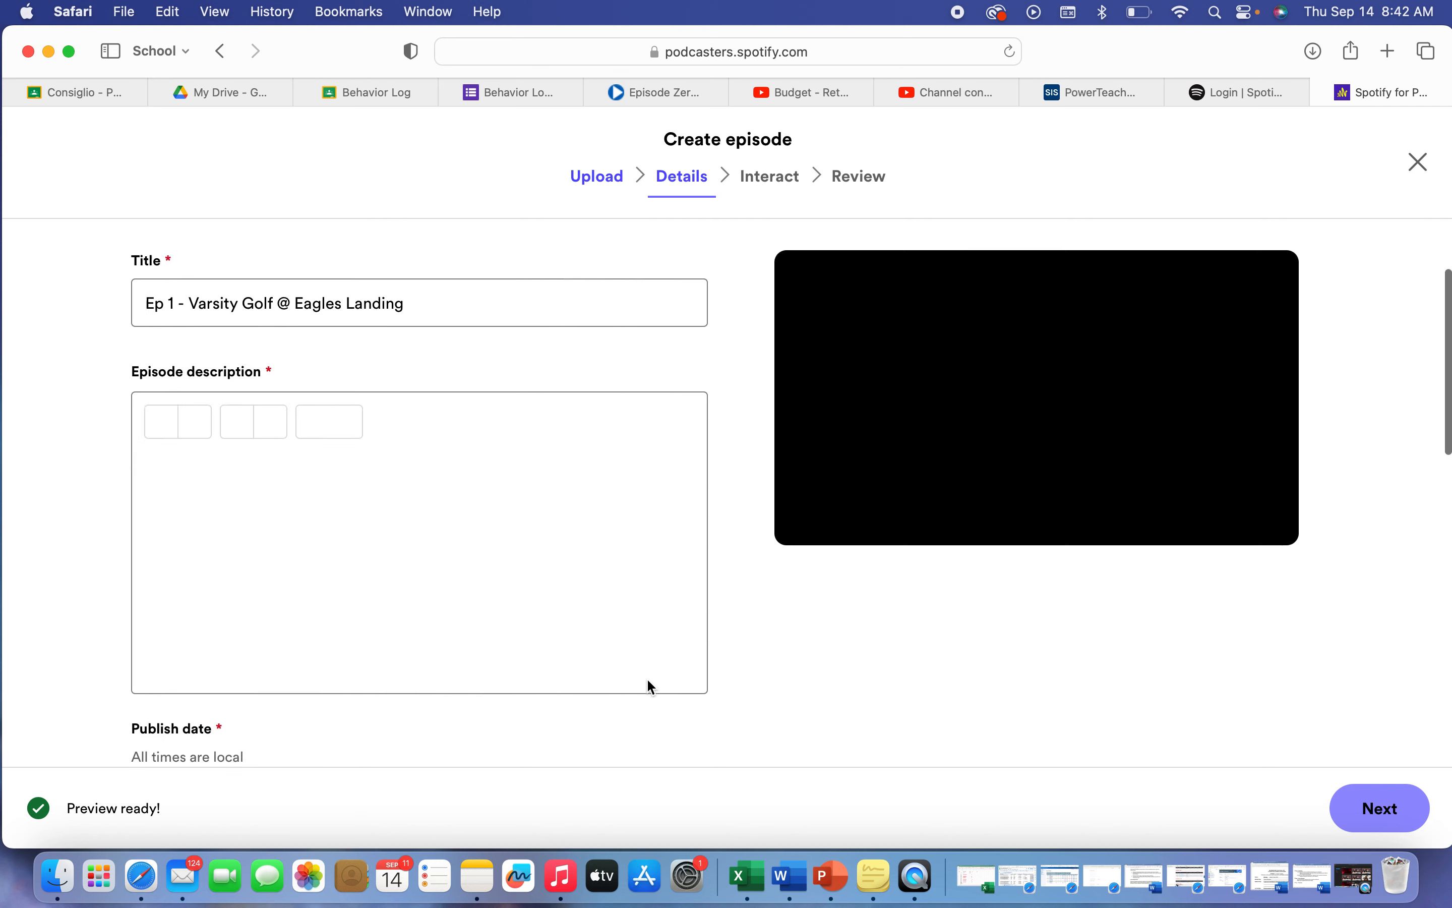